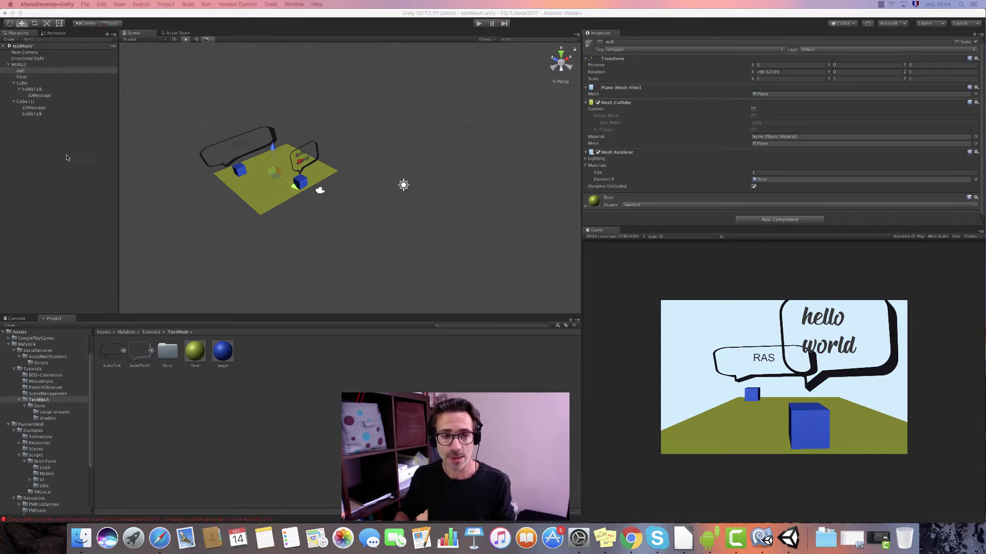
Inspect the Cube, Cube (1) and the speech bubble sprite in the Hierarchy
{"action": "scroll", "coordinate": [232, 167], "scroll_direction": "down", "scroll_amount": 3}
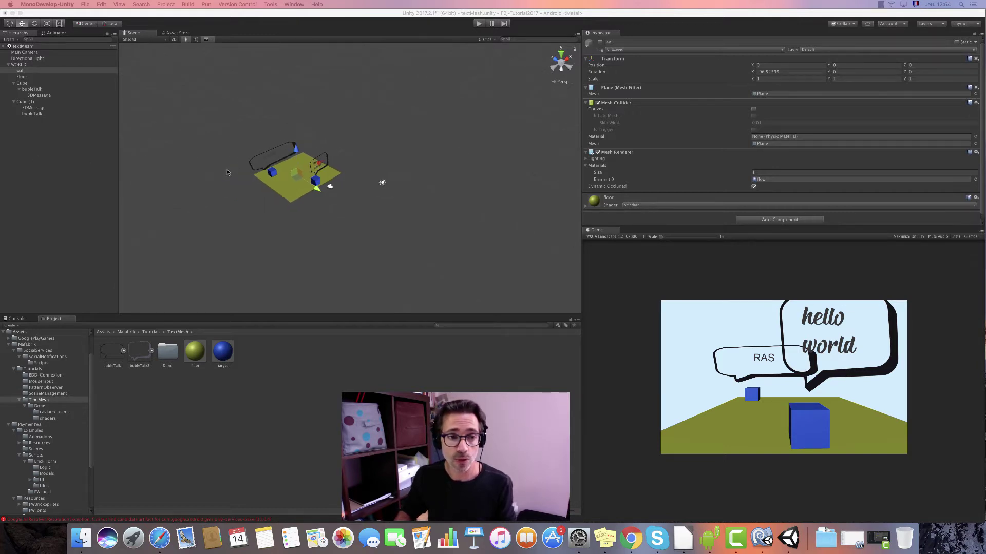
{"action": "scroll", "coordinate": [228, 172], "scroll_direction": "up", "scroll_amount": 6}
{"action": "scroll", "coordinate": [227, 172], "scroll_direction": "up", "scroll_amount": 5}
{"action": "scroll", "coordinate": [214, 162], "scroll_direction": "up", "scroll_amount": 2}
{"action": "scroll", "coordinate": [214, 165], "scroll_direction": "down", "scroll_amount": 2}
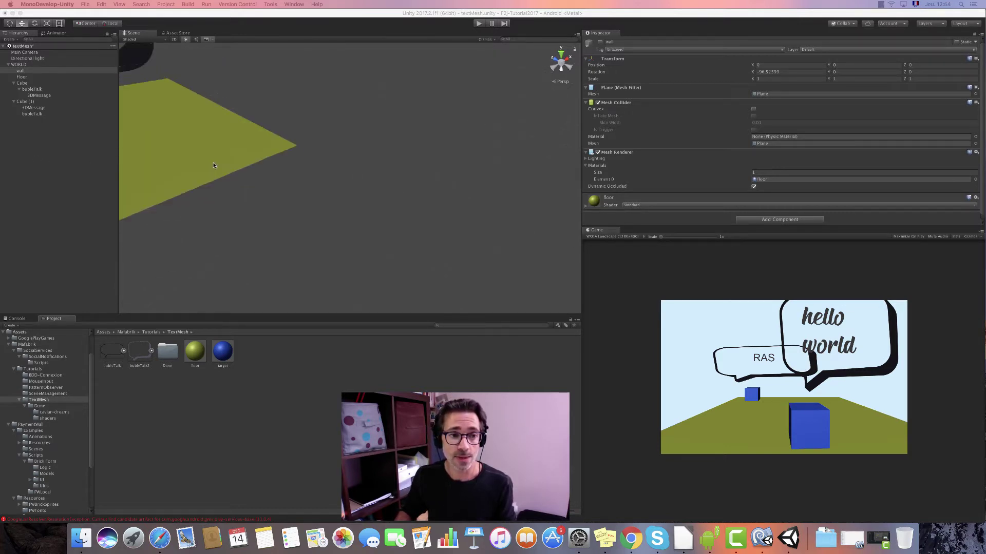
{"action": "scroll", "coordinate": [213, 165], "scroll_direction": "down", "scroll_amount": 3}
{"action": "scroll", "coordinate": [213, 165], "scroll_direction": "down", "scroll_amount": 3}
{"action": "scroll", "coordinate": [214, 166], "scroll_direction": "down", "scroll_amount": 2}
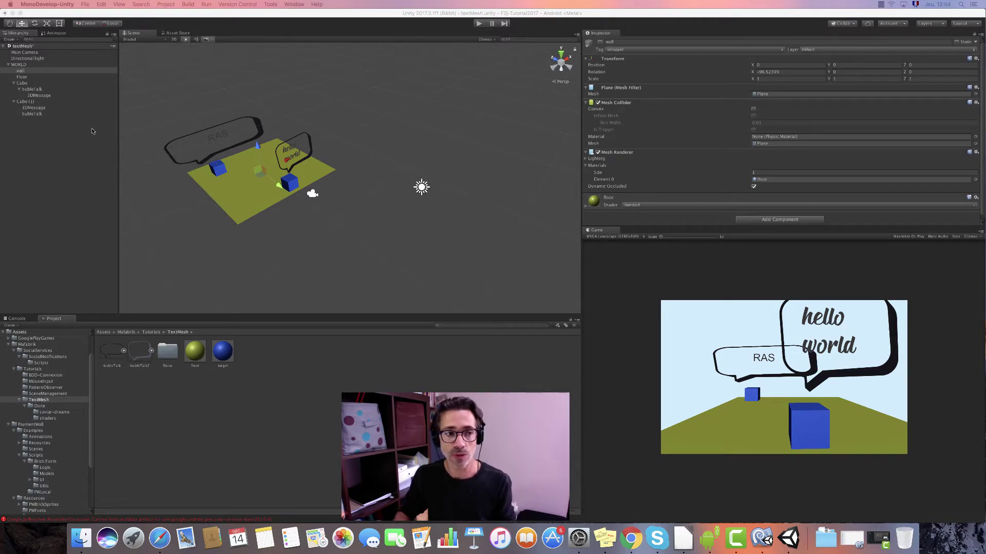
{"action": "left_click", "coordinate": [22, 83]}
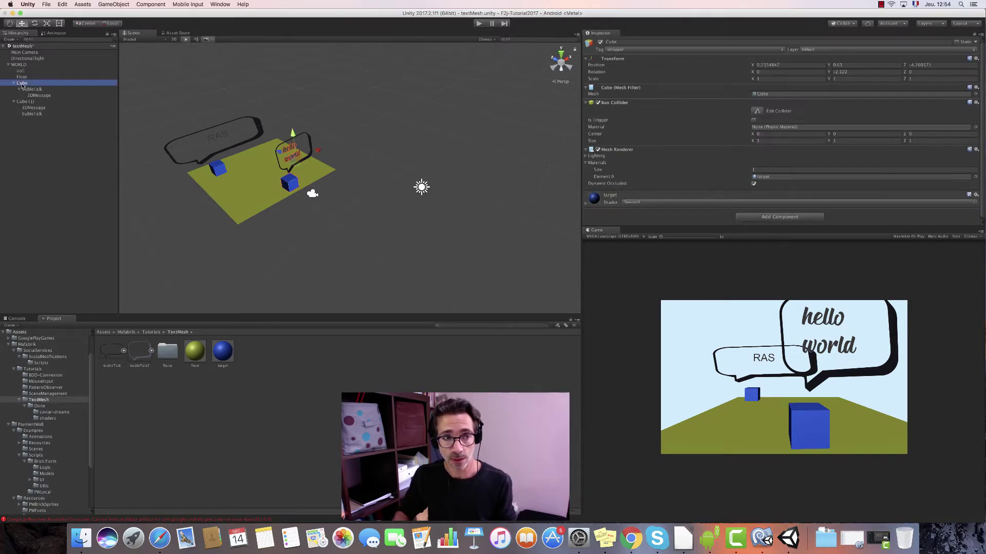
{"action": "left_click", "coordinate": [25, 102]}
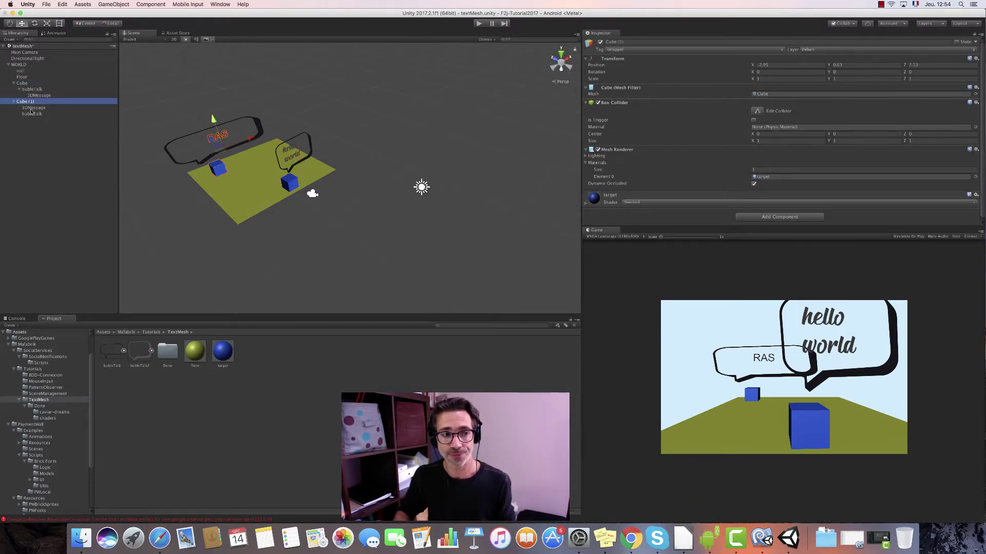
{"action": "left_click", "coordinate": [27, 89]}
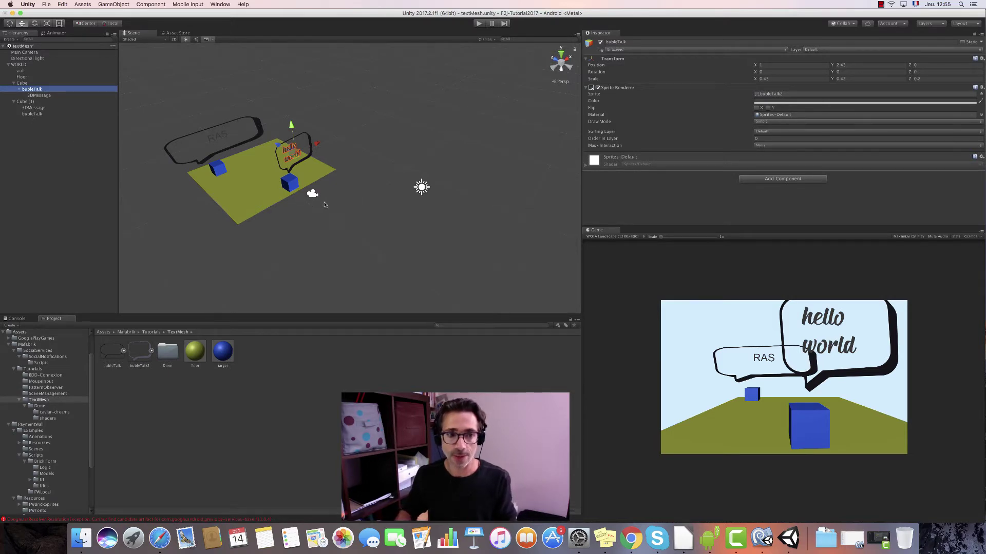
Rotate the Main Camera to about 11.5 degrees on the Y axis
{"action": "left_click_drag", "start_coordinate": [322, 209], "coordinate": [295, 208], "text": "alt"}
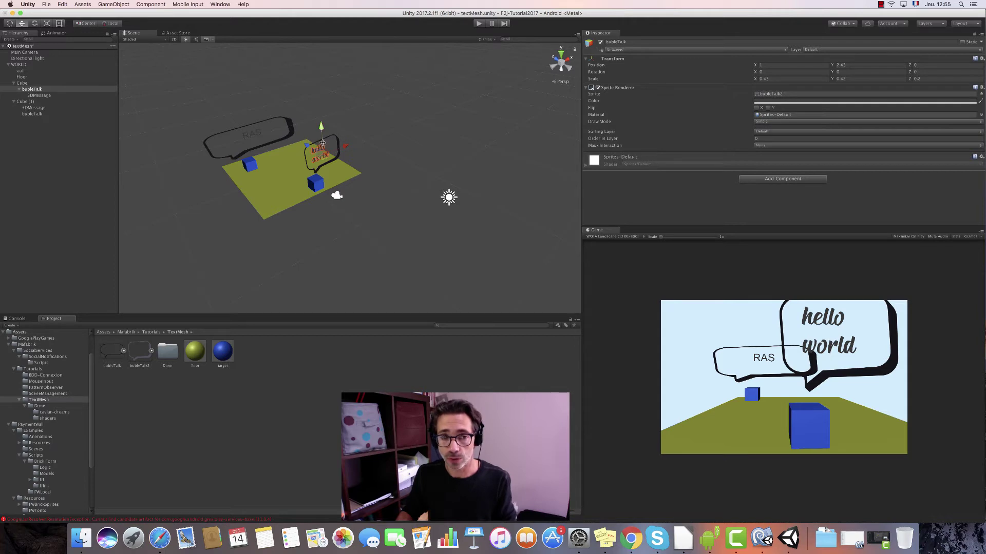
{"action": "left_click", "coordinate": [31, 52]}
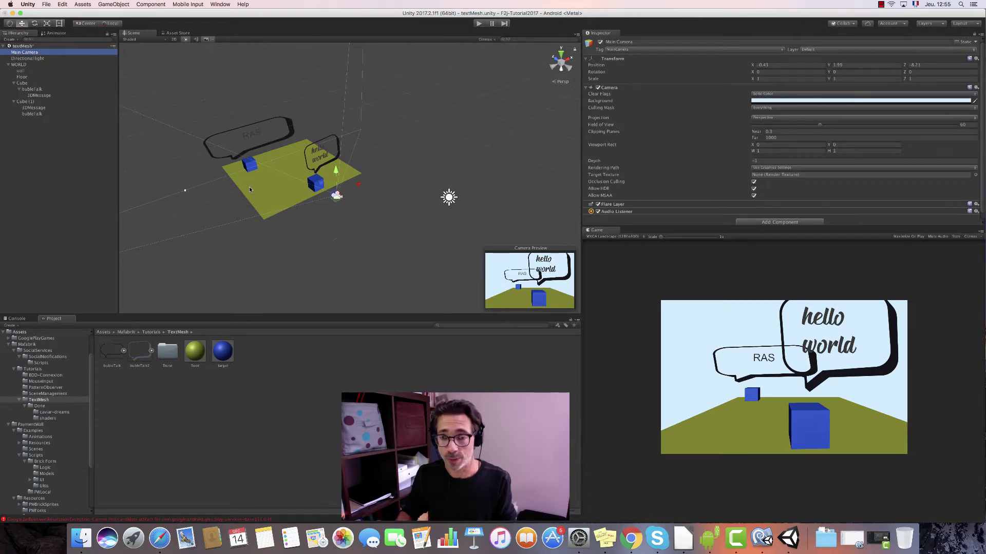
{"action": "left_click", "coordinate": [34, 23]}
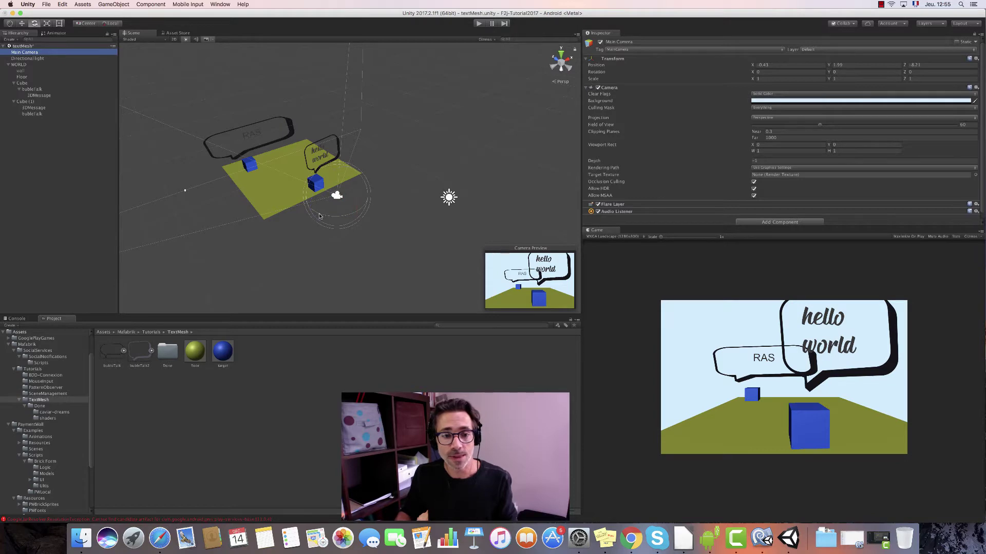
{"action": "mouse_move", "coordinate": [319, 216]}
{"action": "left_mouse_down"}
{"action": "mouse_move", "coordinate": [288, 221]}
{"action": "mouse_move", "coordinate": [345, 230]}
{"action": "left_mouse_up"}
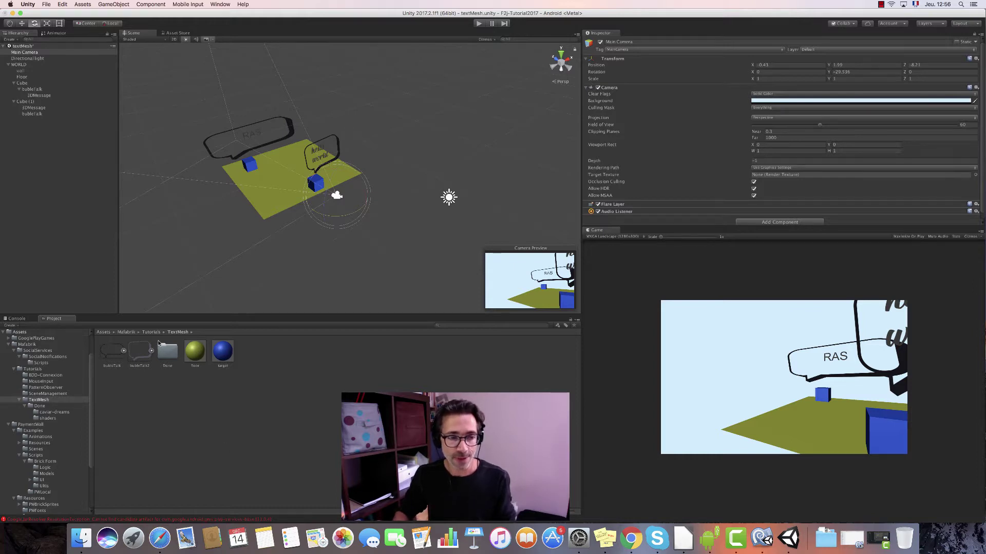
{"action": "left_click", "coordinate": [270, 359]}
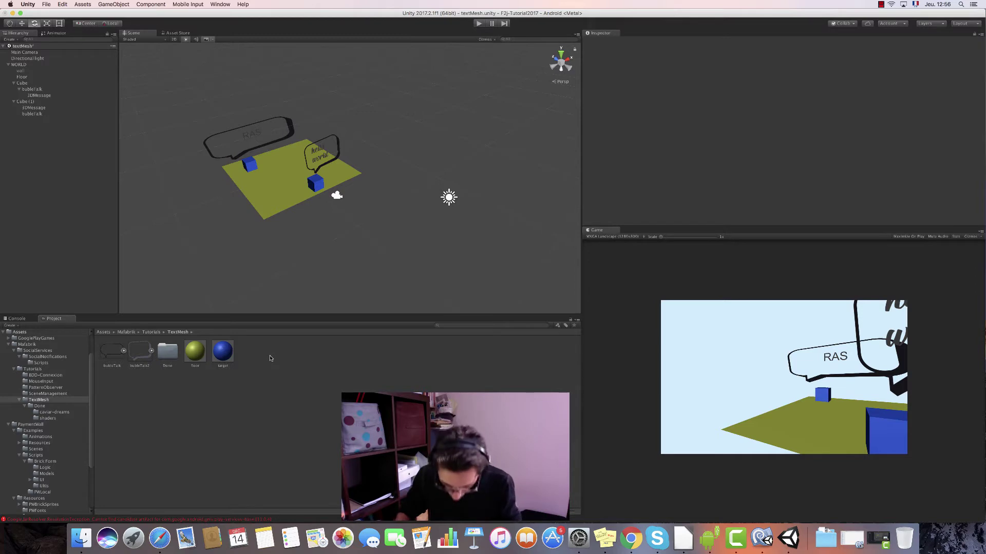
Save the old scene, then save a new scene as tutoTextMesh in Mafabrik/Tutorials/TextMesh
{"action": "key", "text": "super+s"}
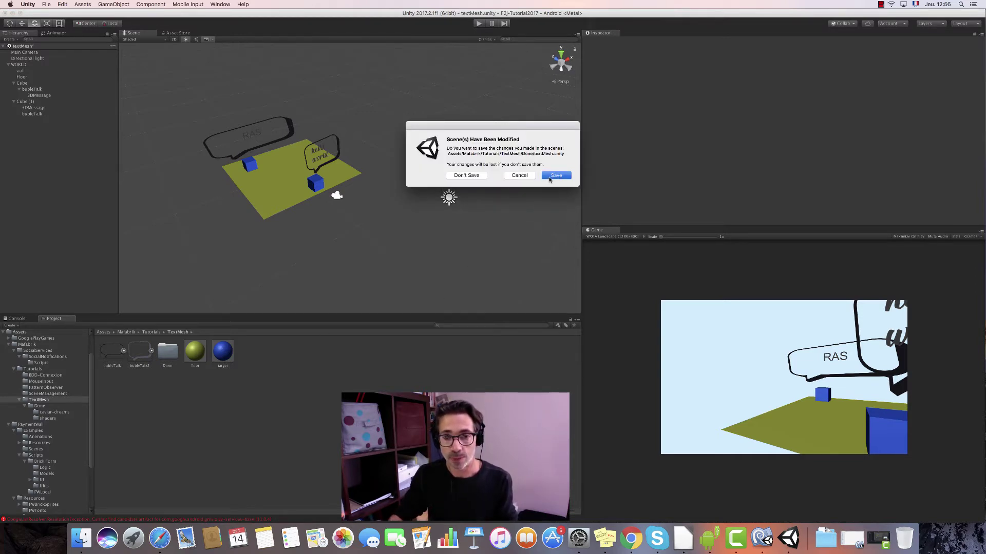
{"action": "left_click", "coordinate": [550, 177]}
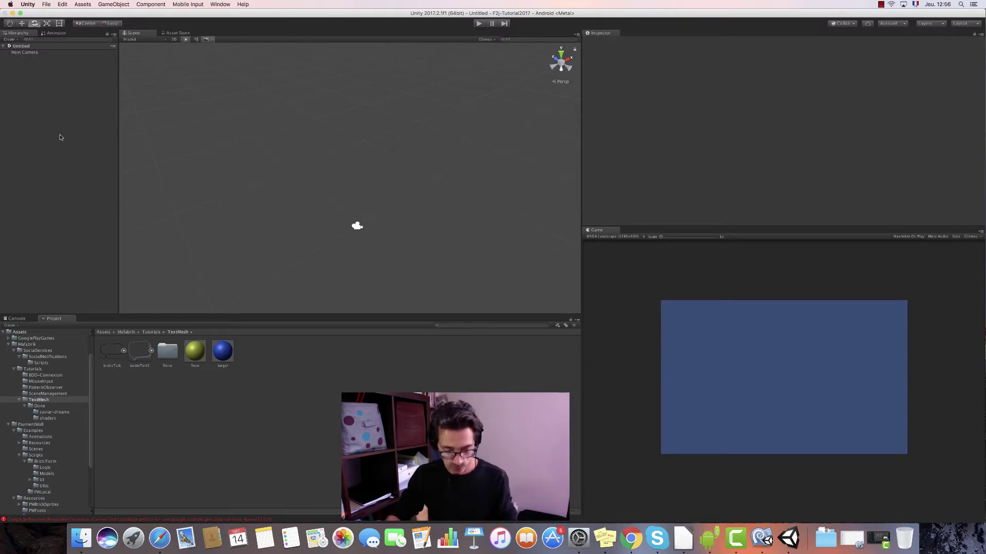
{"action": "key", "text": "super+s"}
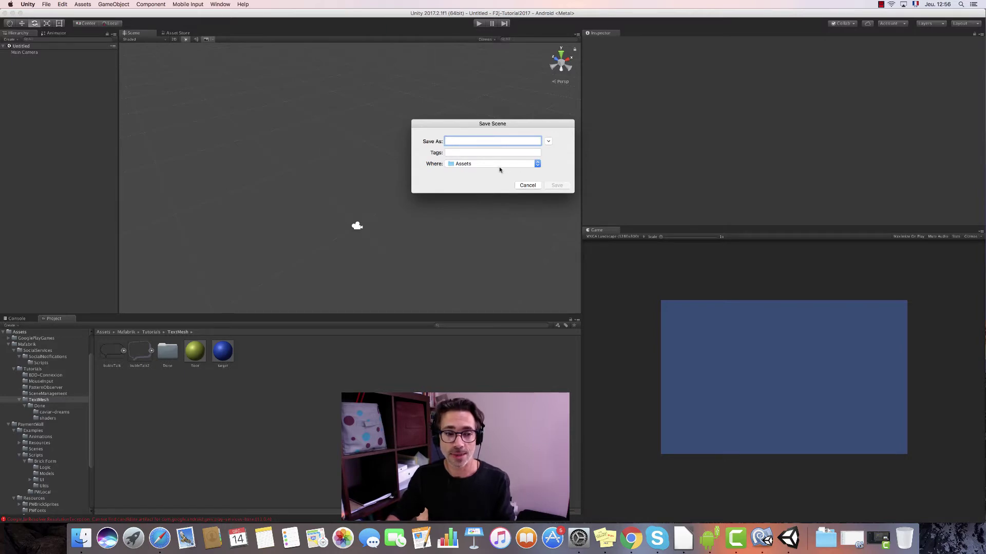
{"action": "left_click", "coordinate": [549, 141]}
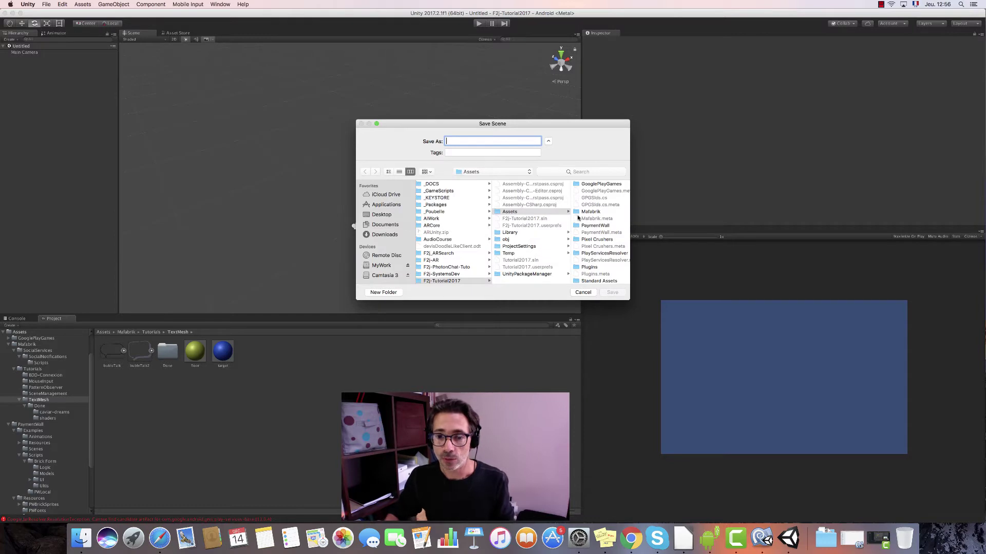
{"action": "left_click", "coordinate": [578, 213]}
{"action": "left_click", "coordinate": [571, 199]}
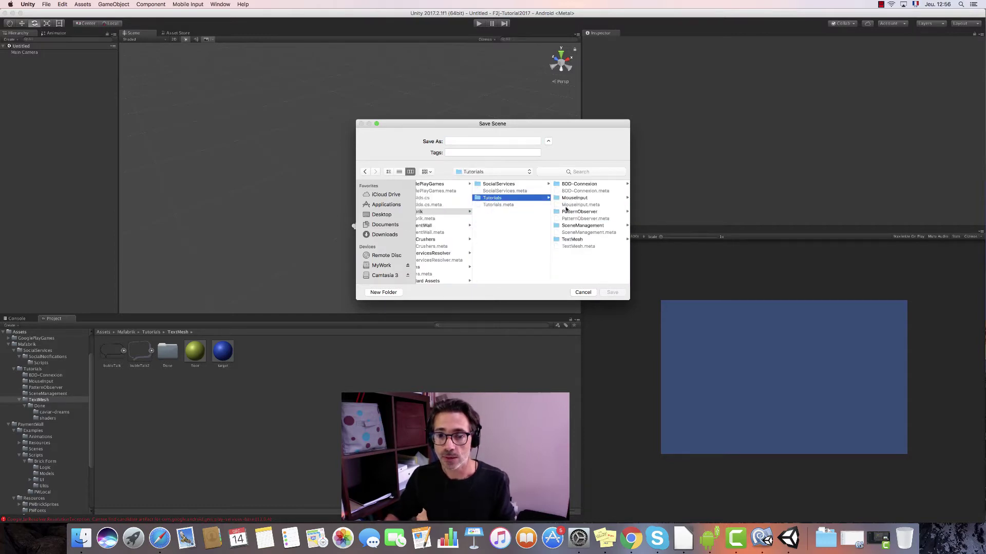
{"action": "left_click", "coordinate": [574, 239]}
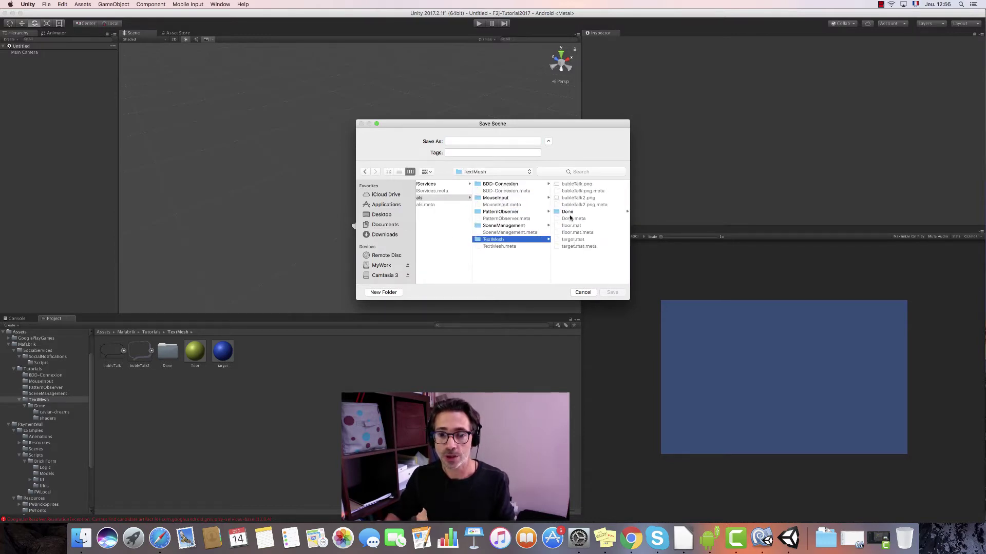
{"action": "left_click", "coordinate": [464, 141]}
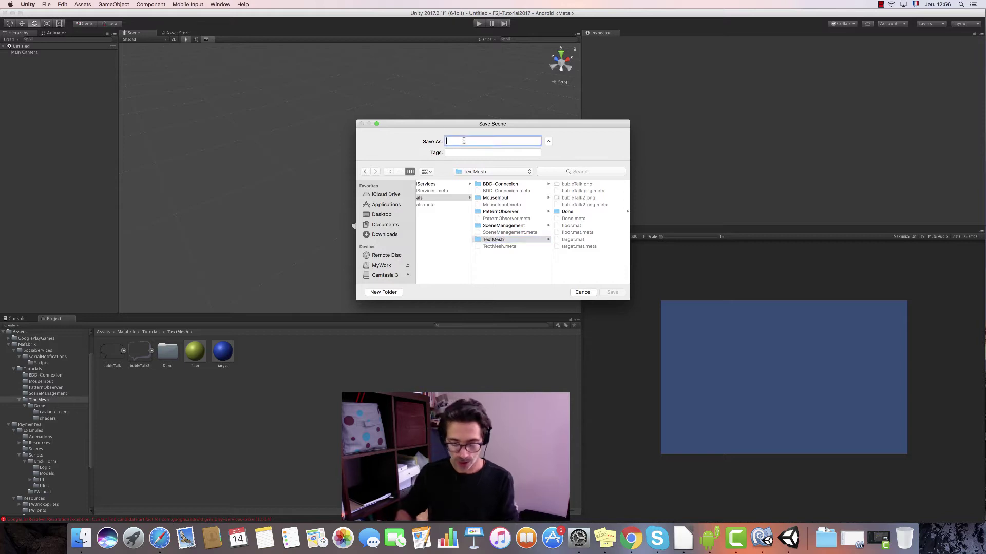
{"action": "type", "text": "tutoT"}
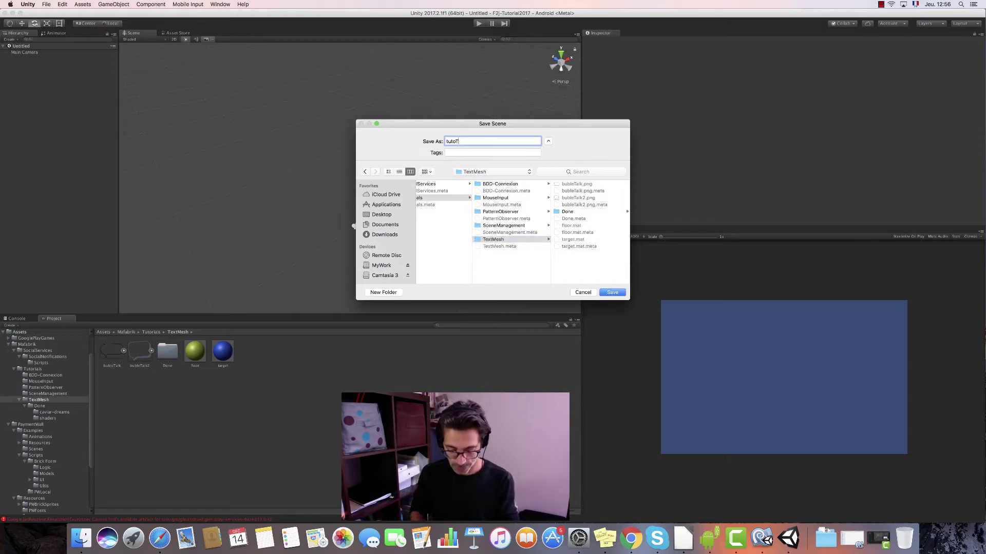
{"action": "type", "text": "extMesh"}
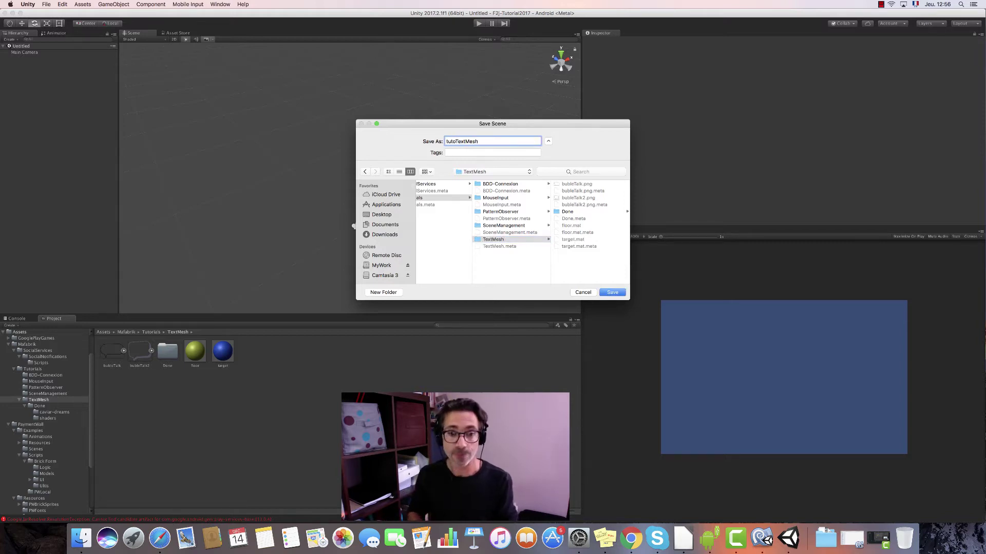
{"action": "key", "text": "Return"}
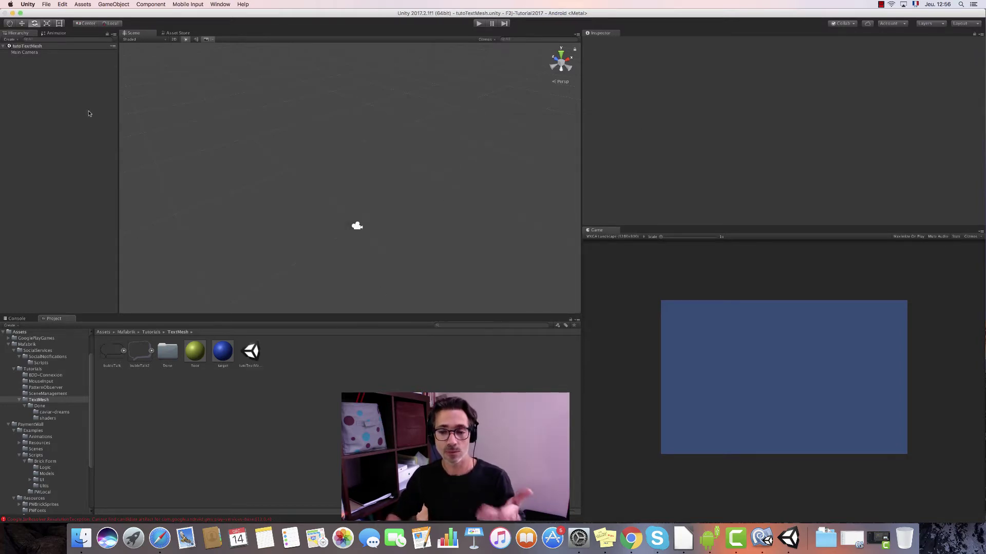
Make the Main Camera perspective with a Solid Color light sky-blue background
{"action": "double_click", "coordinate": [38, 53]}
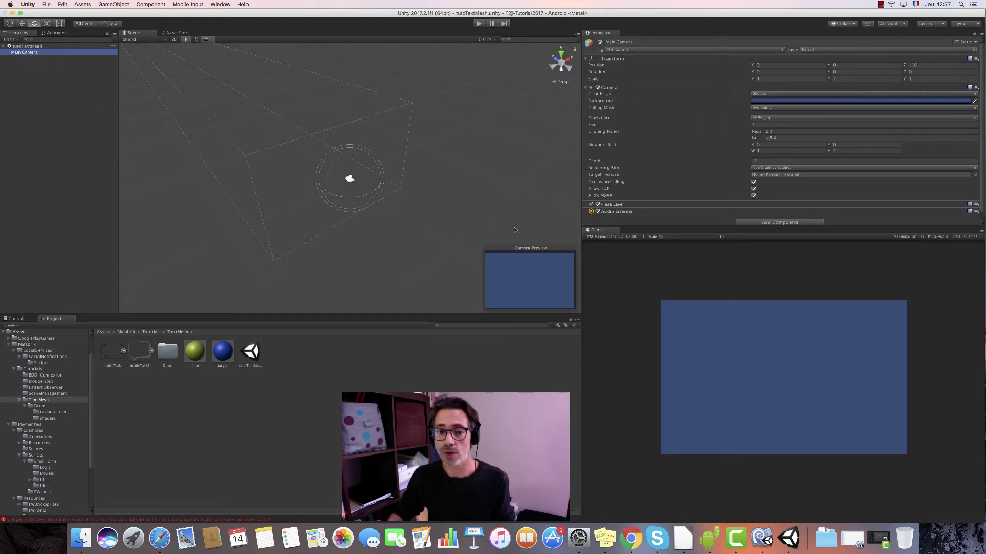
{"action": "left_click", "coordinate": [764, 120]}
{"action": "left_click", "coordinate": [773, 114]}
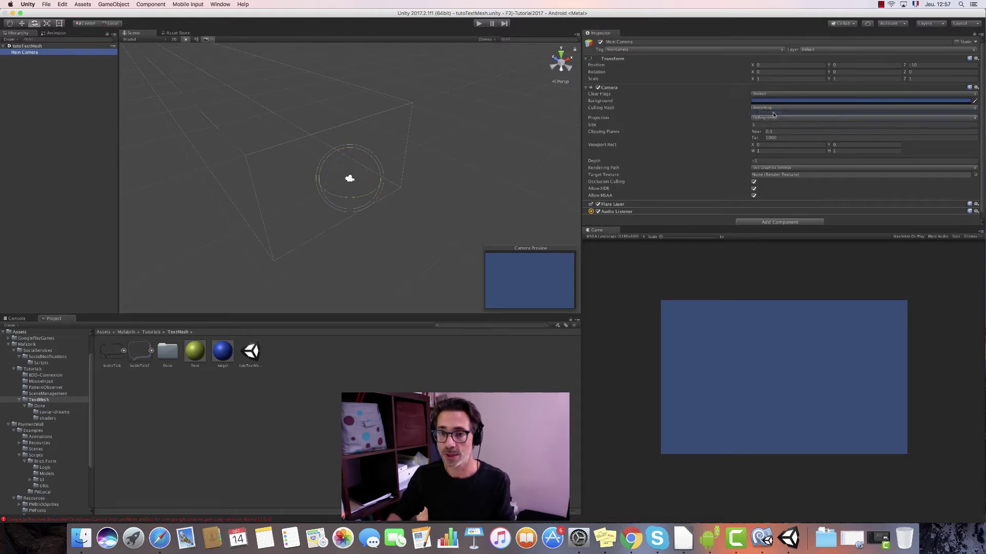
{"action": "left_click", "coordinate": [770, 93]}
{"action": "left_click", "coordinate": [773, 104]}
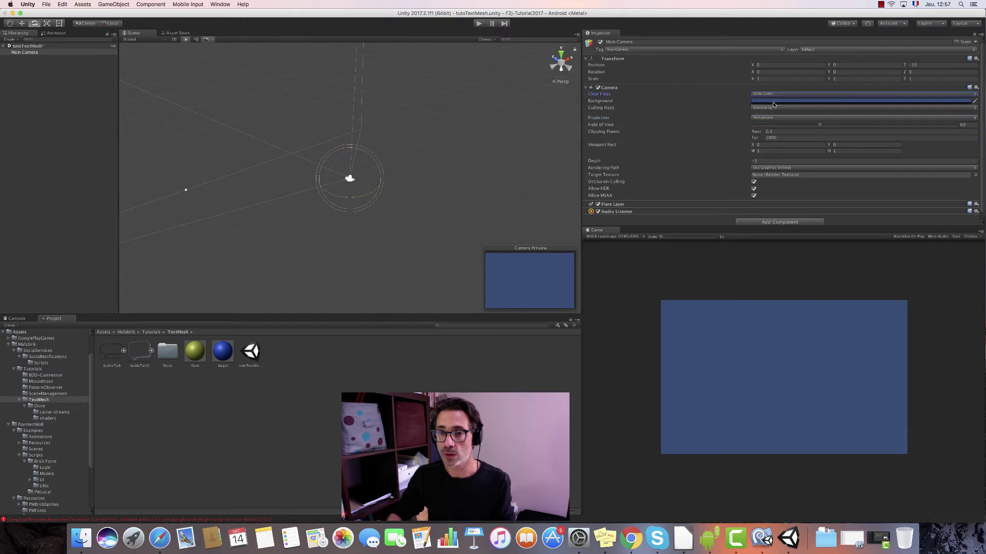
{"action": "left_click", "coordinate": [773, 101]}
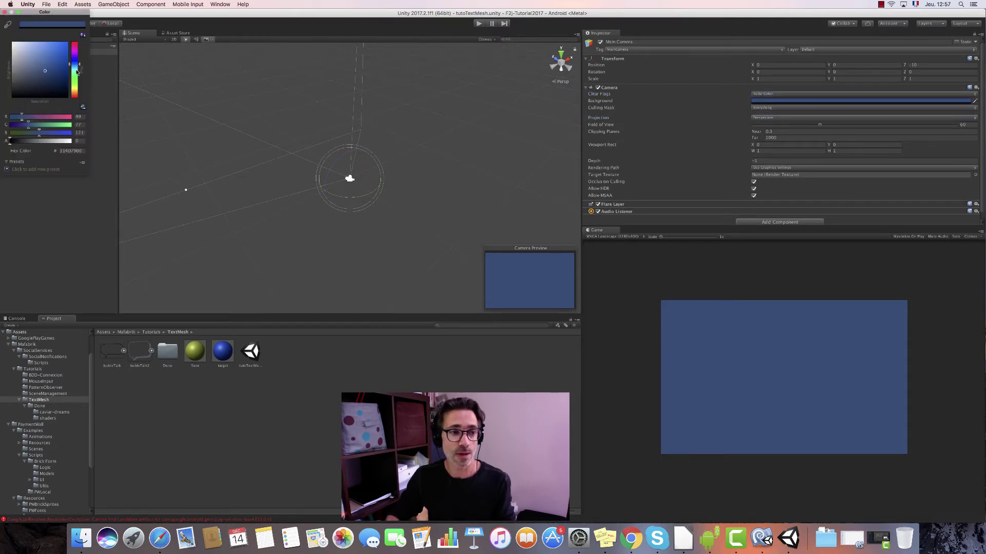
{"action": "left_click_drag", "start_coordinate": [77, 72], "coordinate": [50, 61]}
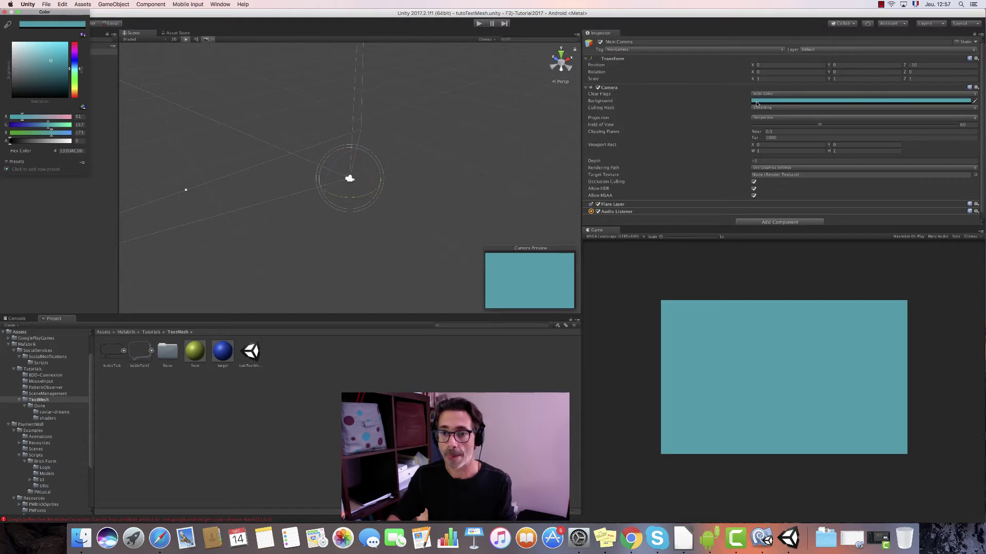
{"action": "left_click", "coordinate": [41, 48]}
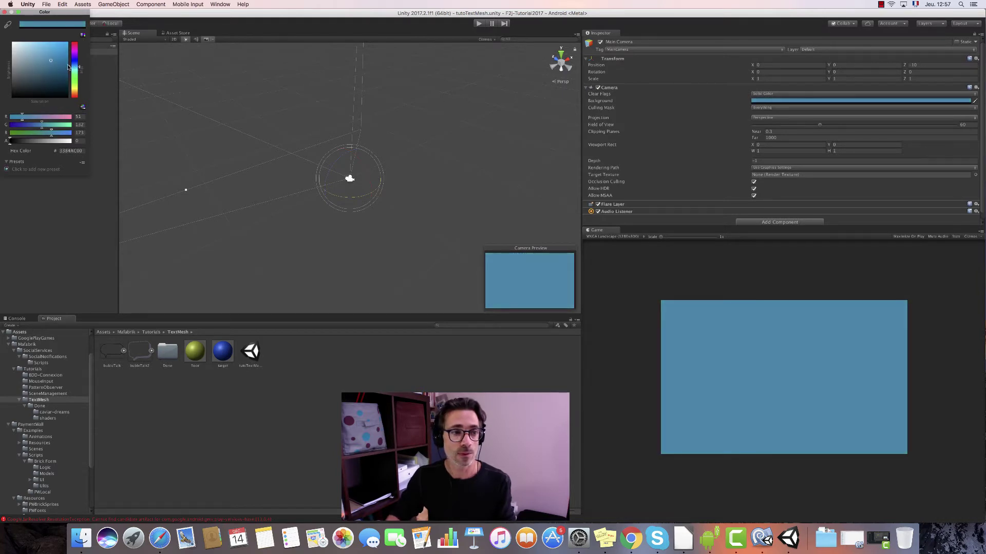
{"action": "left_click_drag", "start_coordinate": [40, 49], "coordinate": [39, 48]}
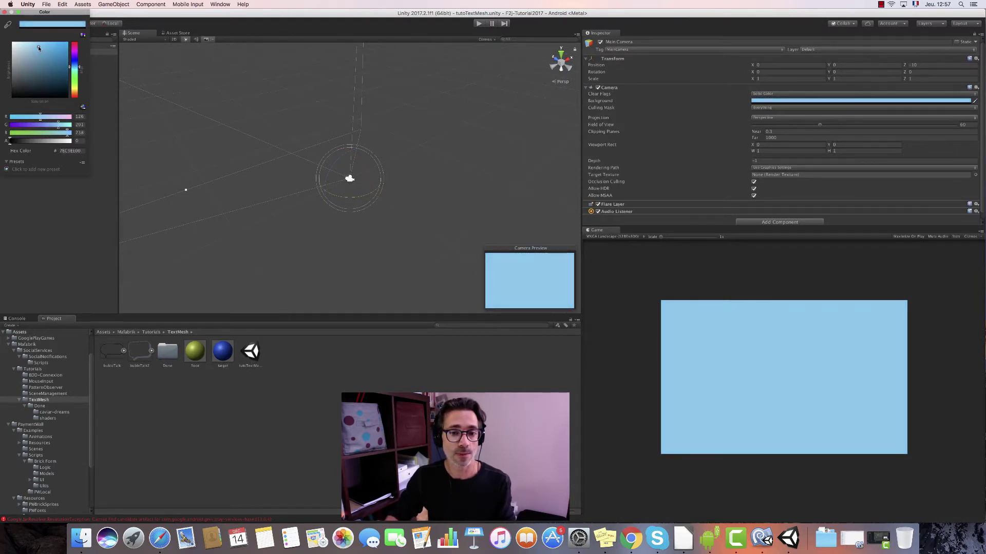
{"action": "left_click", "coordinate": [5, 11]}
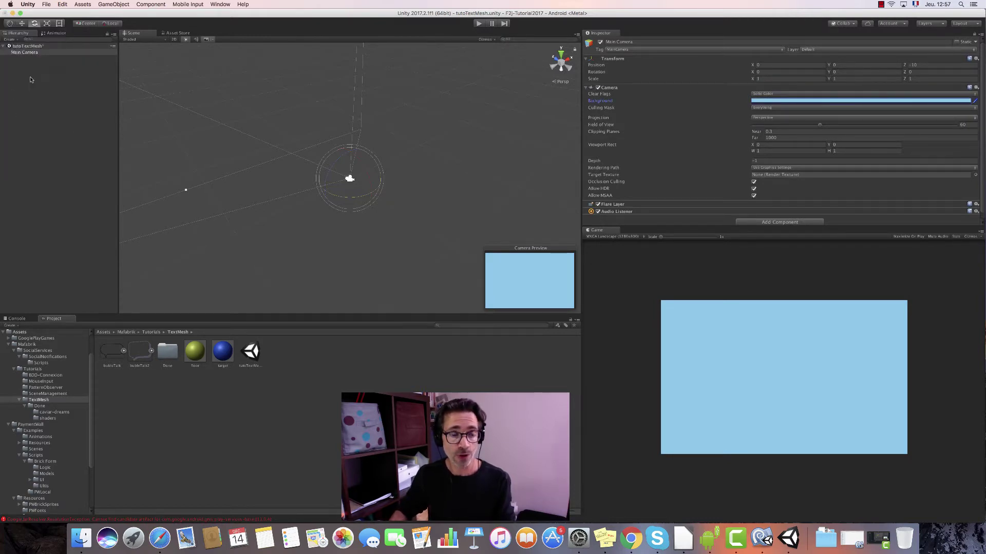
{"action": "left_click", "coordinate": [30, 80]}
Create an empty GameObject named WORLD in the Hierarchy
{"action": "right_click", "coordinate": [32, 78]}
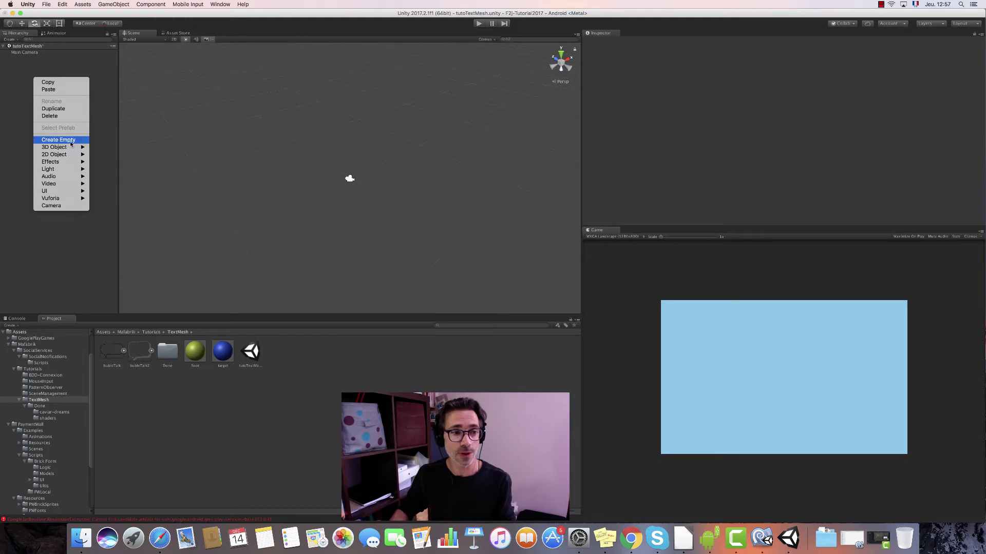
{"action": "left_click", "coordinate": [70, 142]}
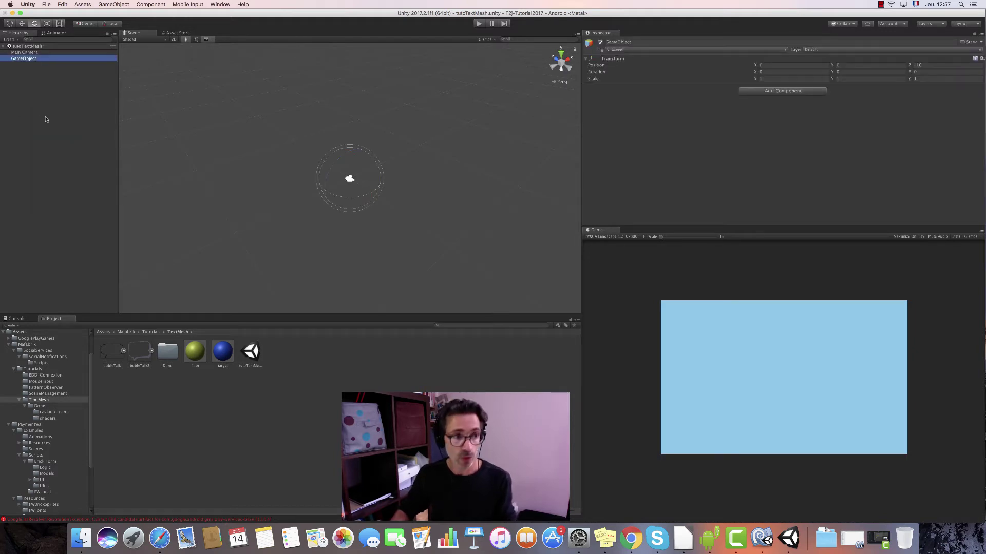
{"action": "left_click", "coordinate": [38, 59]}
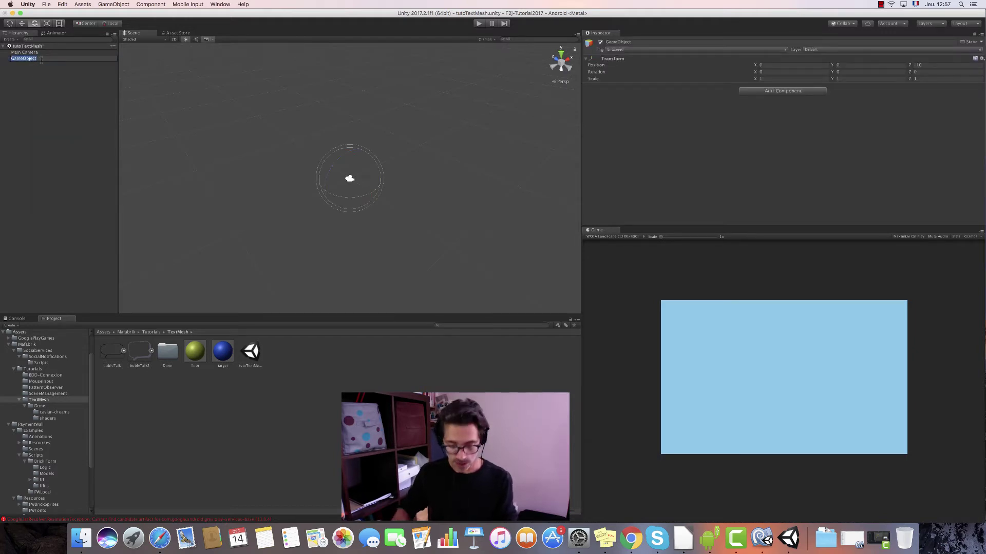
{"action": "type", "text": "WORLD"}
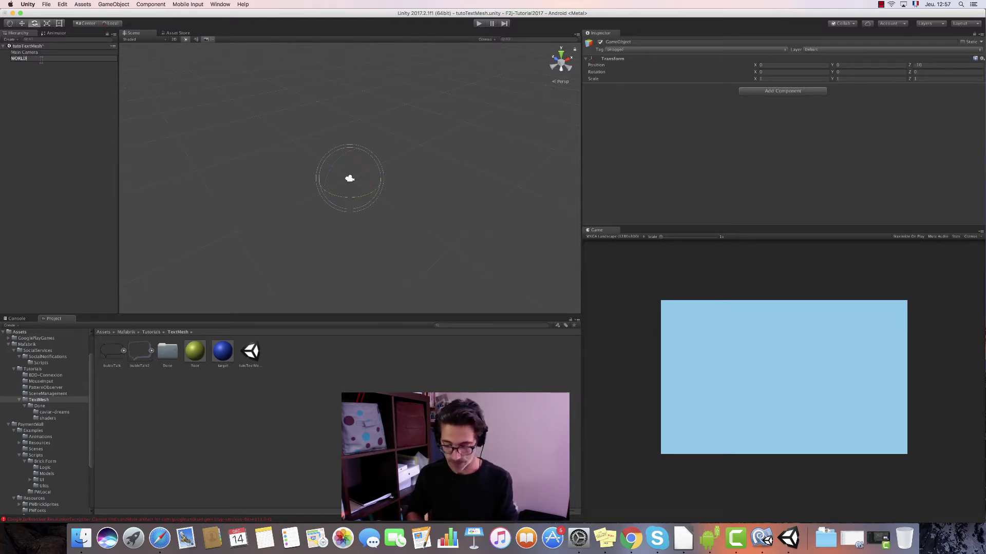
{"action": "key", "text": "Return"}
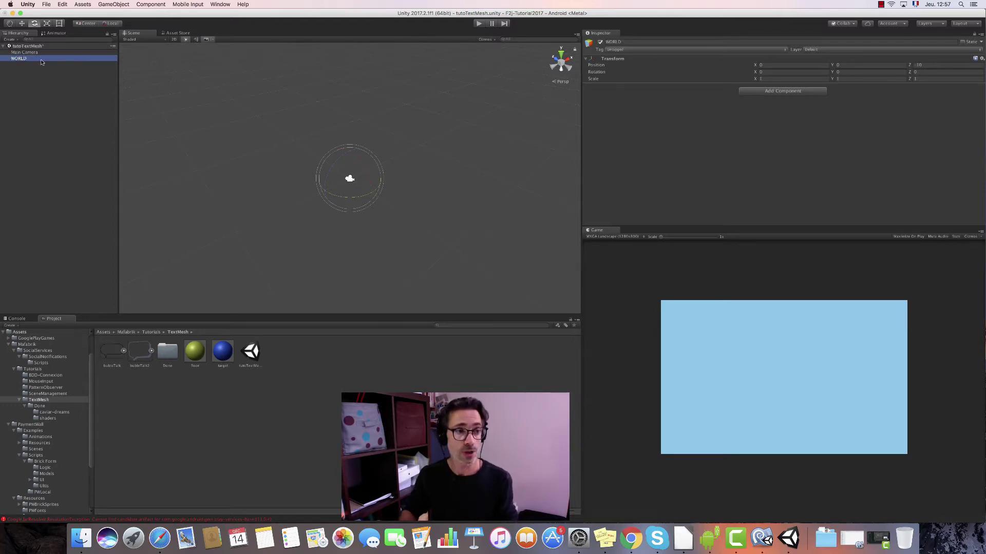
Add a Plane as a child of WORLD and set WORLD's Position Z to 0
{"action": "right_click", "coordinate": [40, 58]}
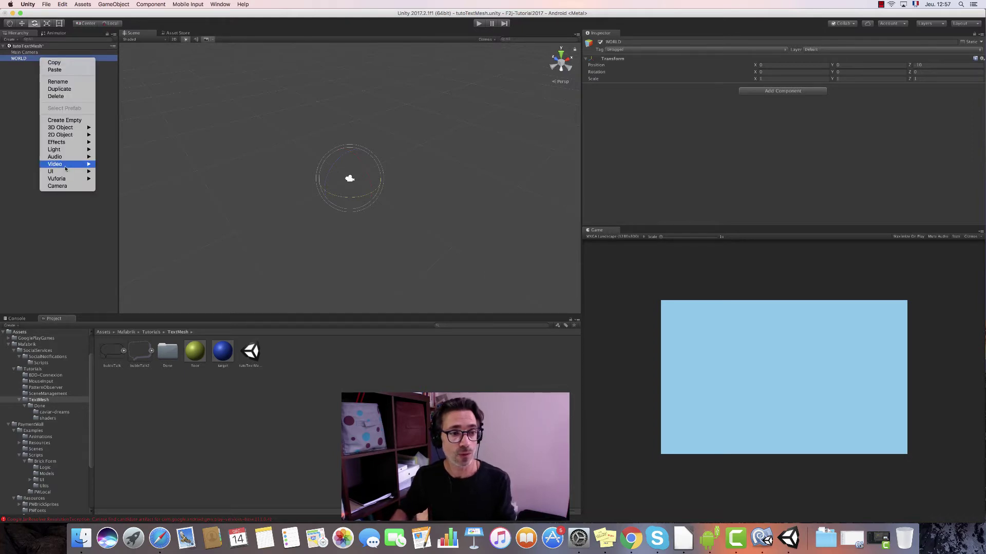
{"action": "mouse_move", "coordinate": [75, 129]}
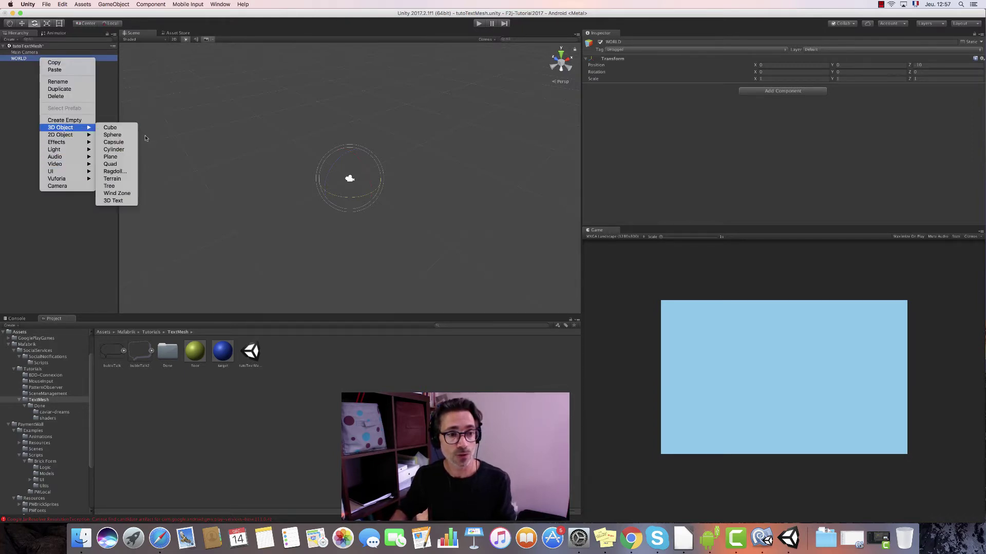
{"action": "left_click", "coordinate": [112, 157]}
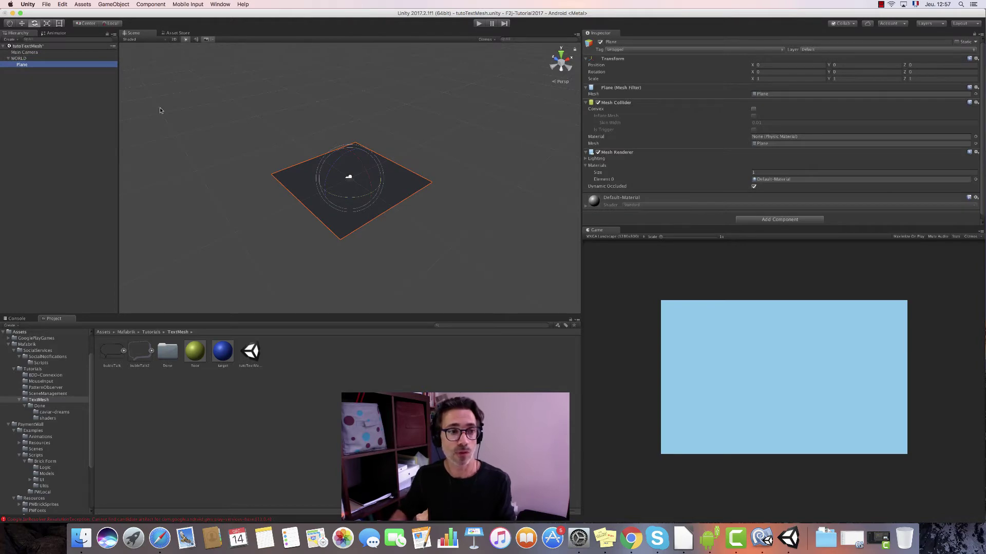
{"action": "left_click", "coordinate": [19, 59]}
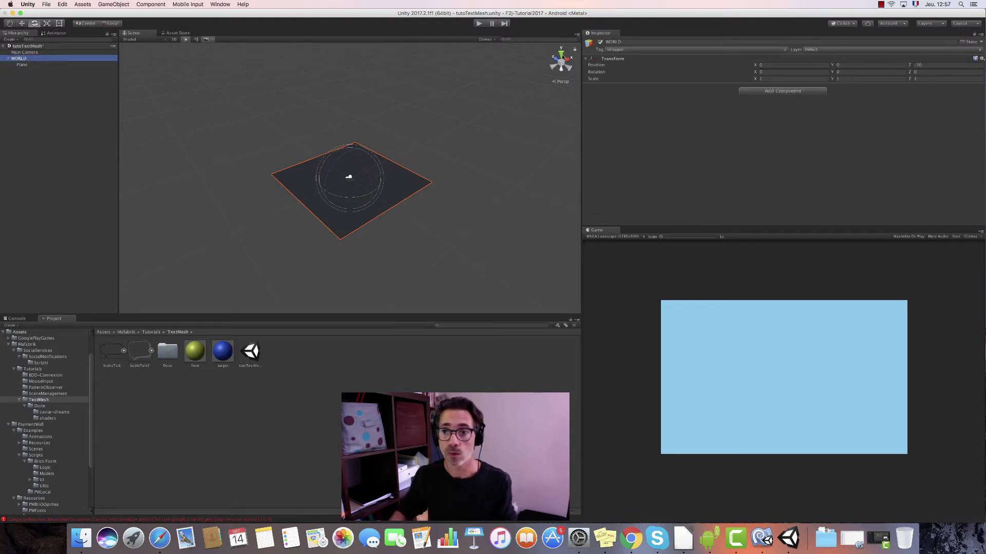
{"action": "left_click", "coordinate": [925, 65]}
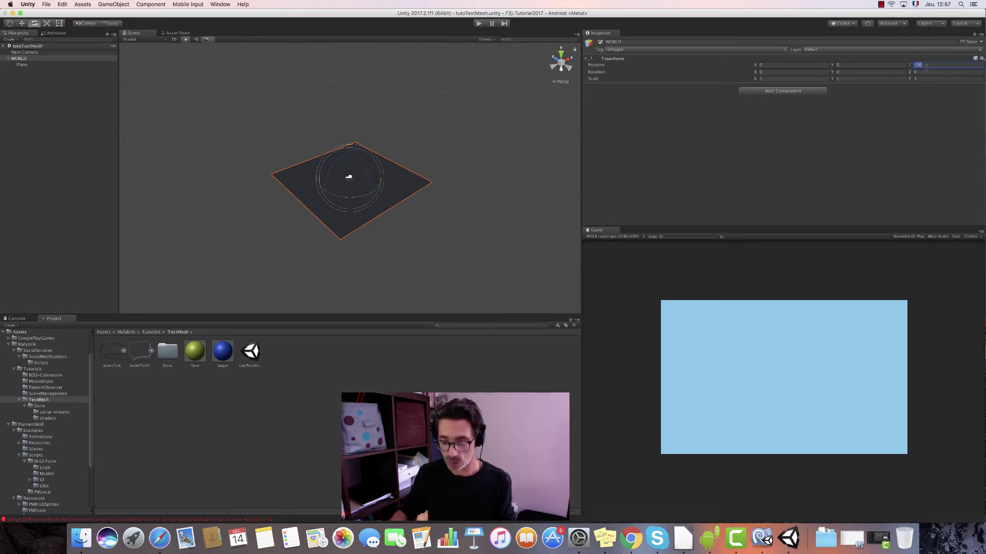
{"action": "type", "text": "0"}
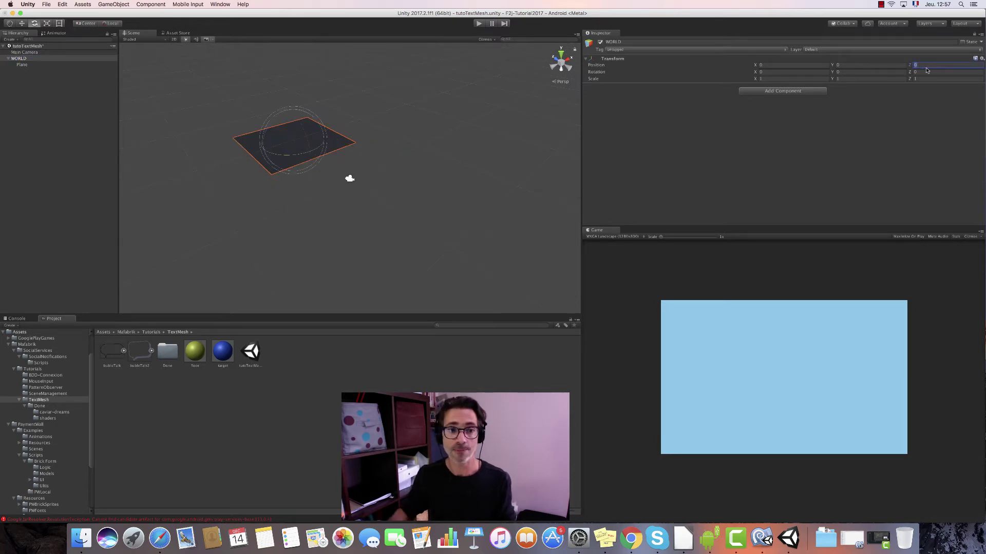
Move the Main Camera up to Y 1.03 so the plane shows as a floor
{"action": "left_click", "coordinate": [36, 66]}
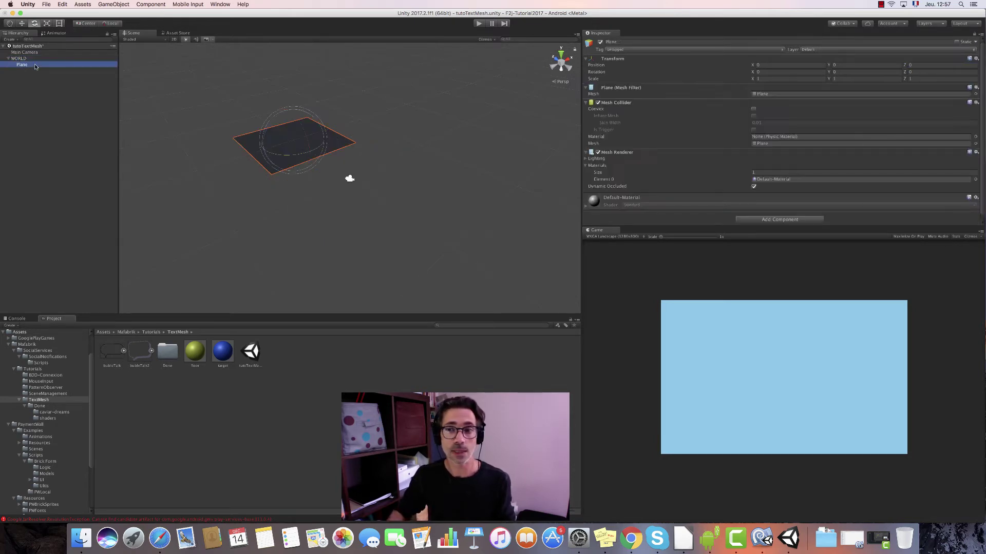
{"action": "left_click", "coordinate": [37, 59]}
{"action": "left_click", "coordinate": [22, 65]}
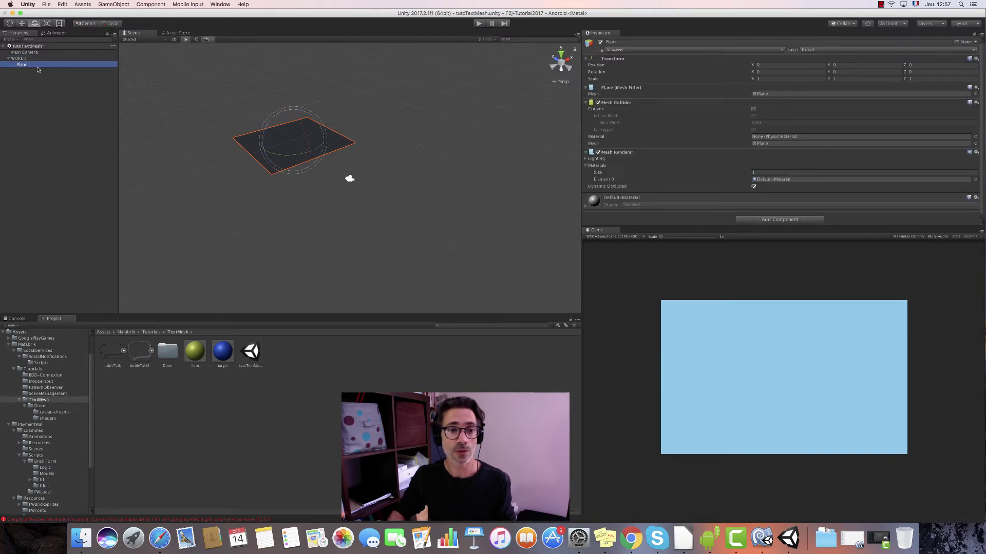
{"action": "left_click", "coordinate": [26, 53]}
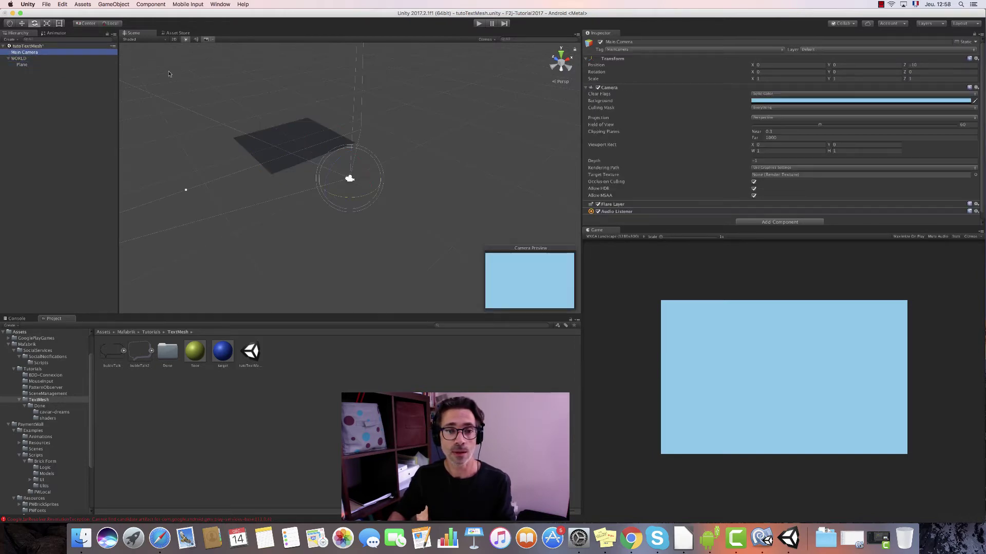
{"action": "key", "text": "w"}
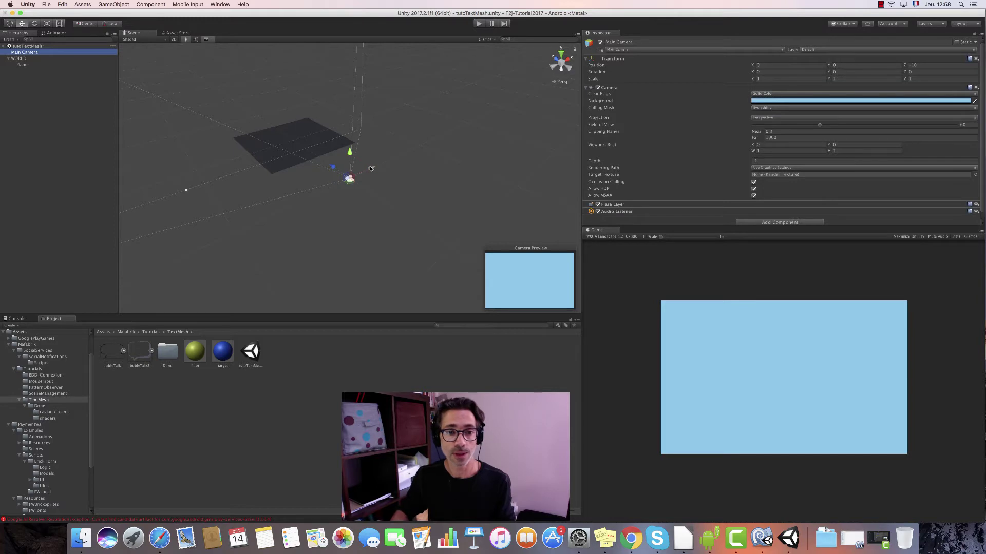
{"action": "left_click_drag", "start_coordinate": [350, 154], "coordinate": [336, 126]}
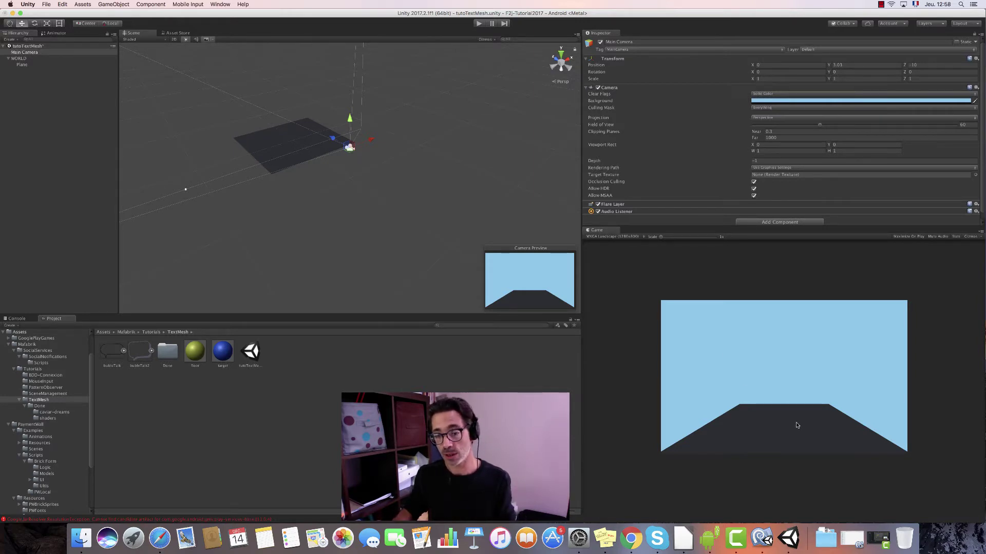
Add a Directional Light, raise it on global Y, and list it above WORLD
{"action": "left_click", "coordinate": [8, 58]}
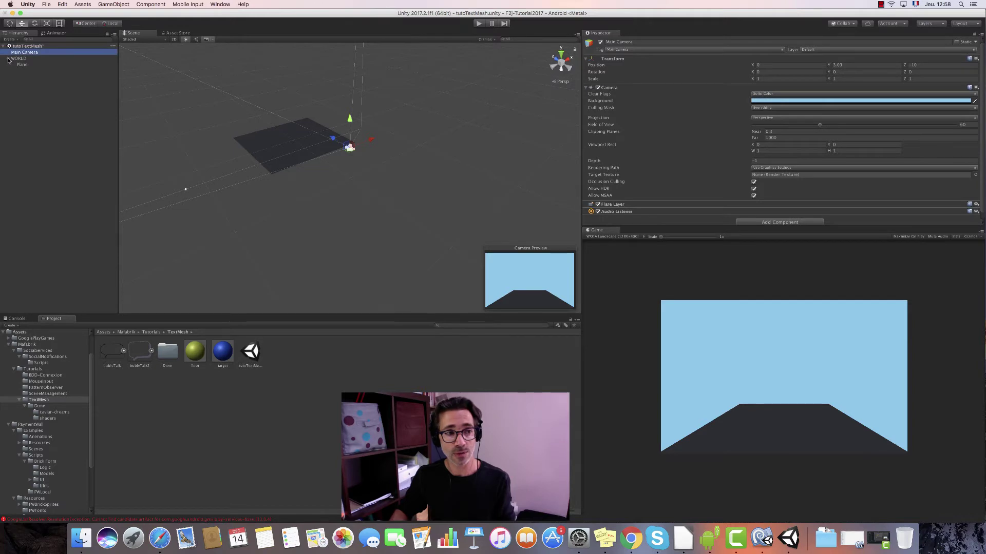
{"action": "right_click", "coordinate": [20, 79]}
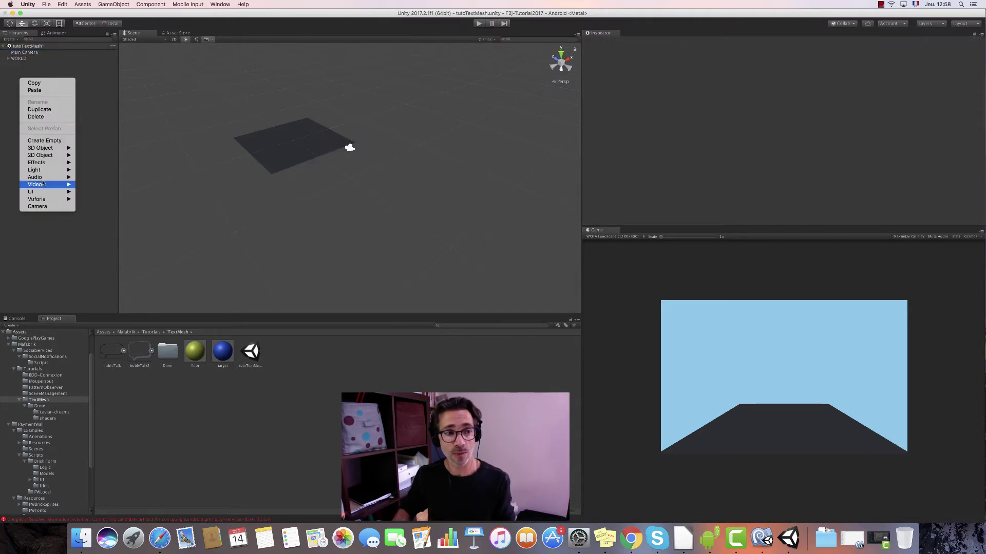
{"action": "mouse_move", "coordinate": [47, 171]}
{"action": "left_click", "coordinate": [102, 170]}
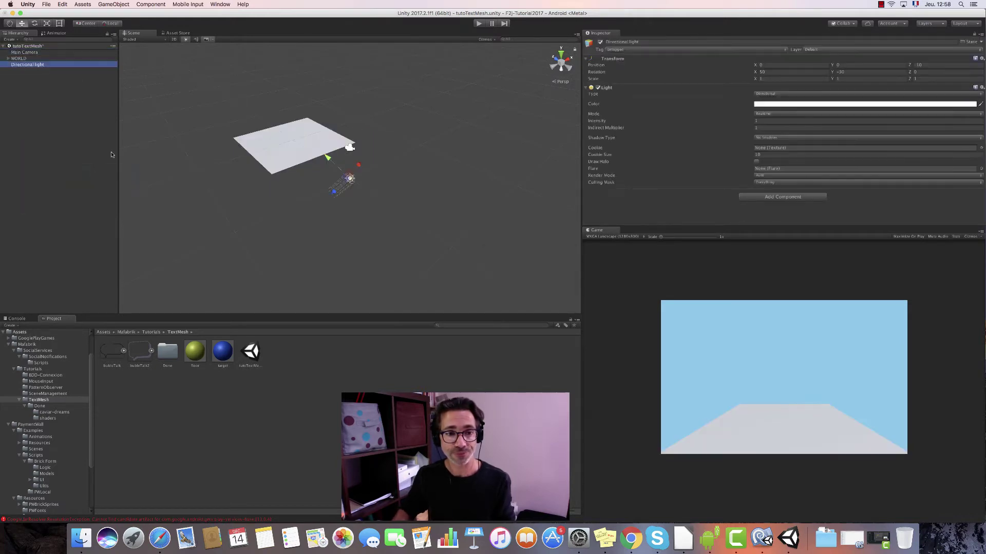
{"action": "left_click", "coordinate": [111, 23]}
{"action": "left_click_drag", "start_coordinate": [348, 158], "coordinate": [345, 115]}
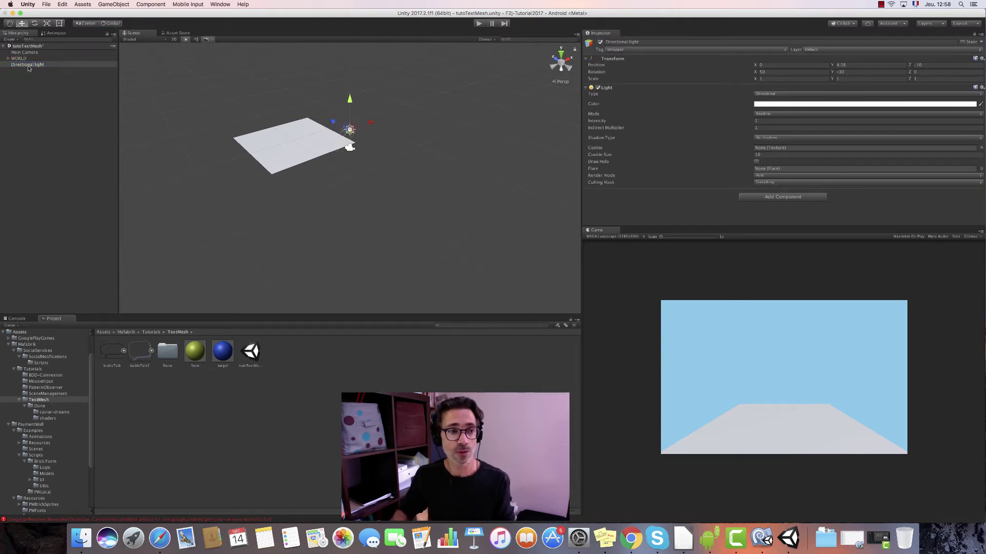
{"action": "left_click_drag", "start_coordinate": [28, 66], "coordinate": [30, 56]}
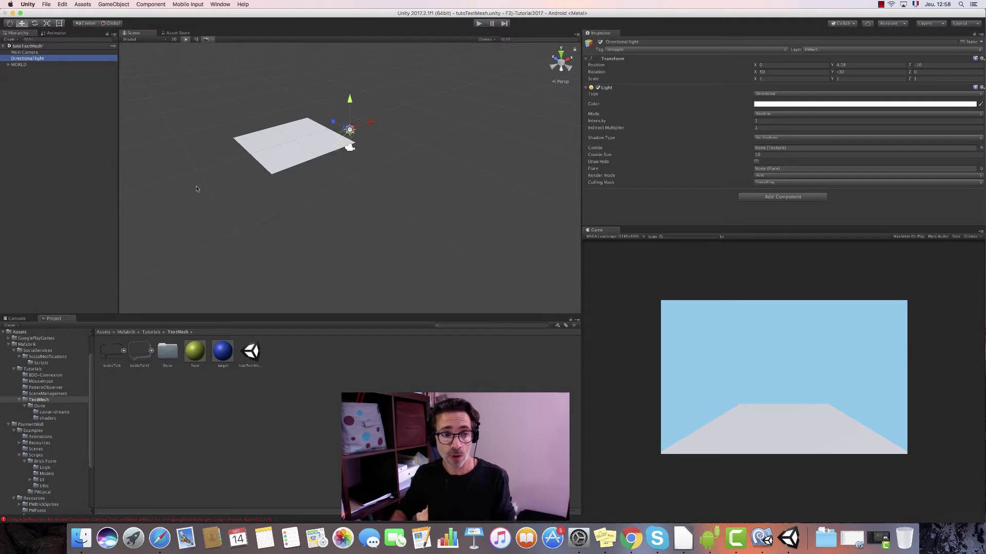
{"action": "left_click", "coordinate": [314, 368]}
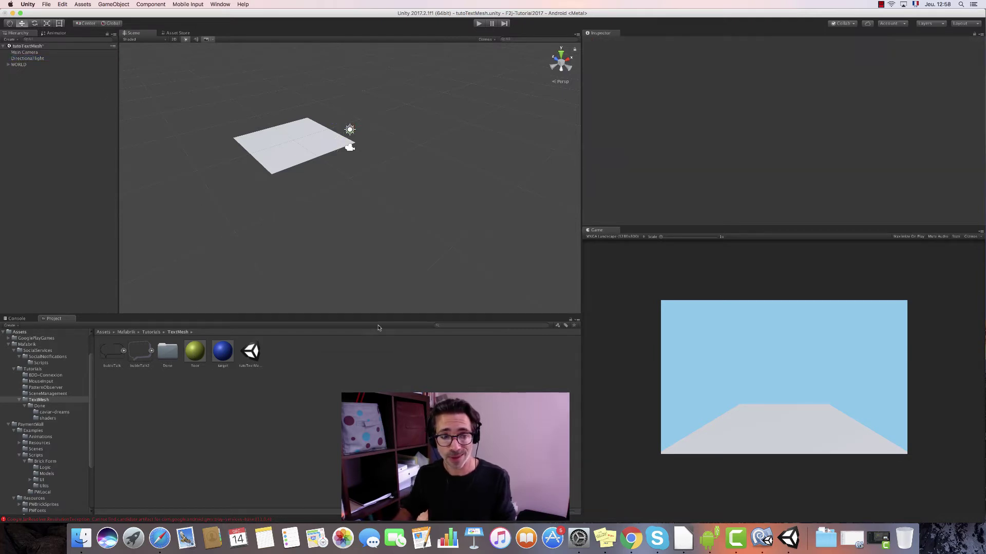
Create a new material named floor2 in the TextMesh folder
{"action": "right_click", "coordinate": [307, 354]}
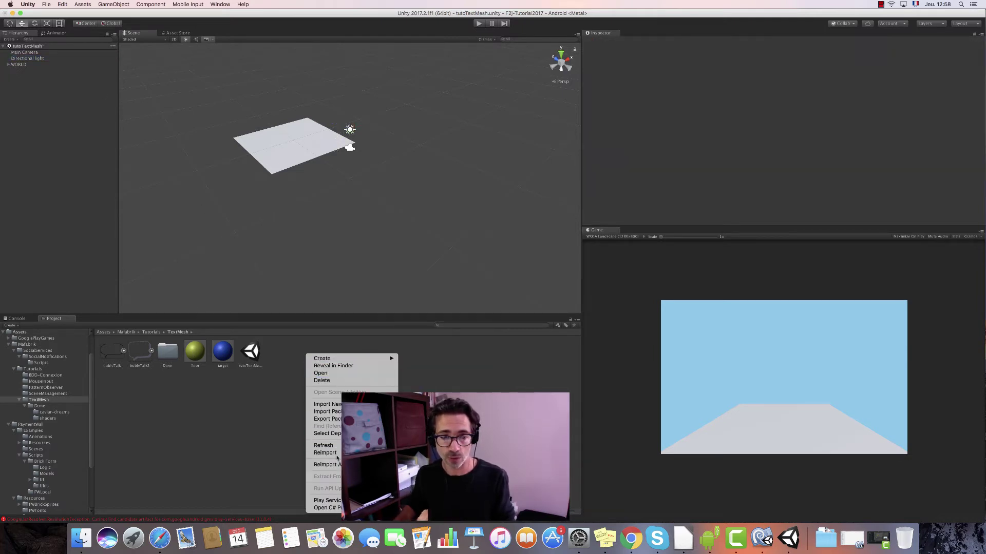
{"action": "mouse_move", "coordinate": [359, 358]}
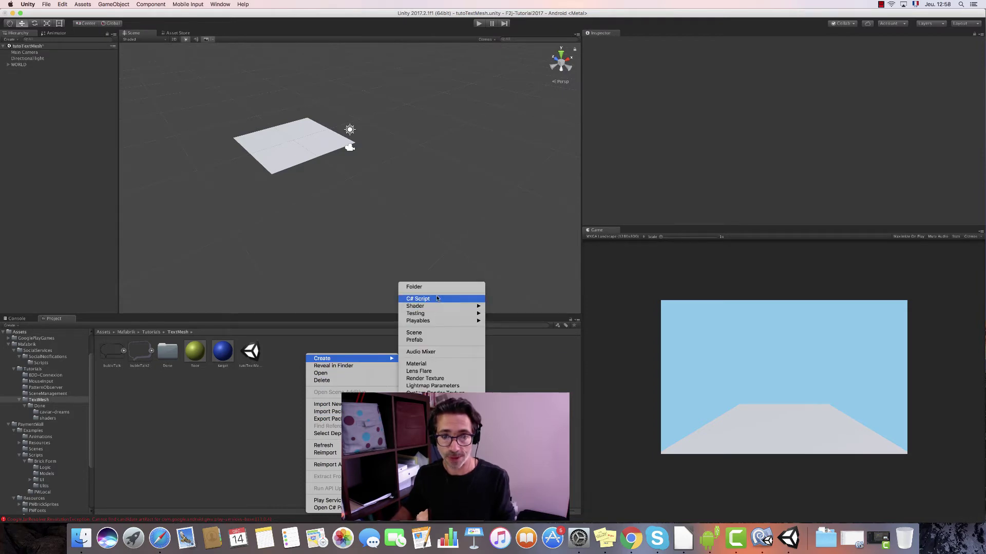
{"action": "left_click", "coordinate": [431, 363]}
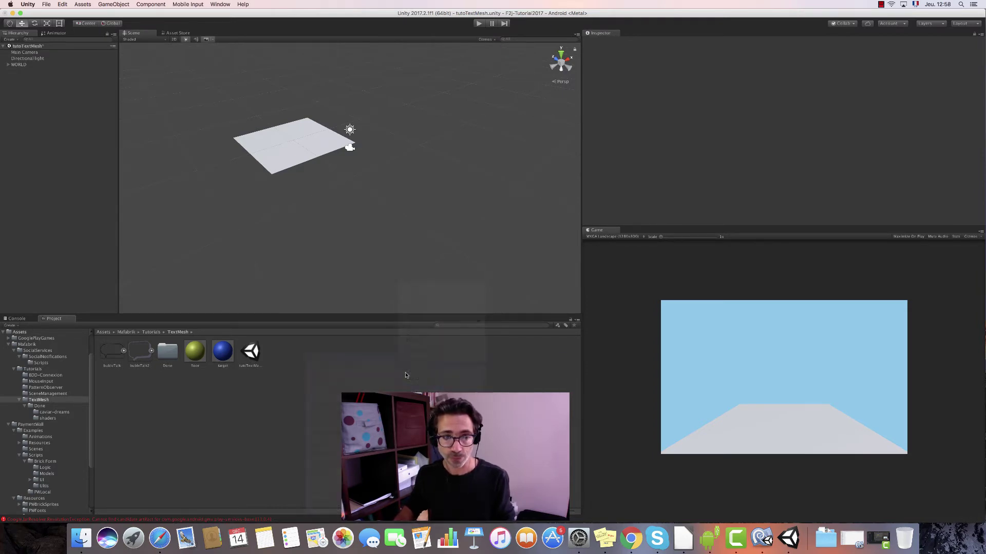
{"action": "key", "text": "BackSpace"}
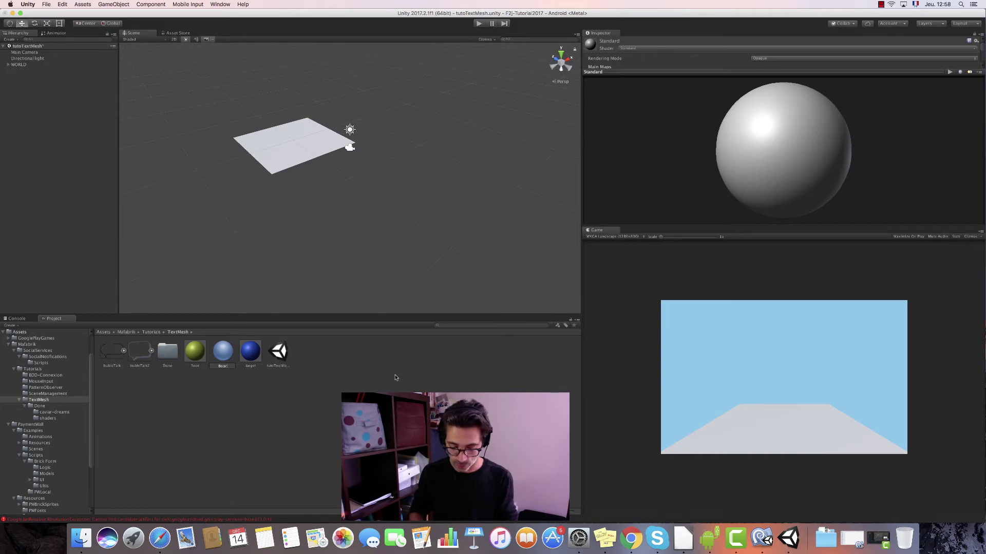
{"action": "type", "text": "2"}
{"action": "key", "text": "Return"}
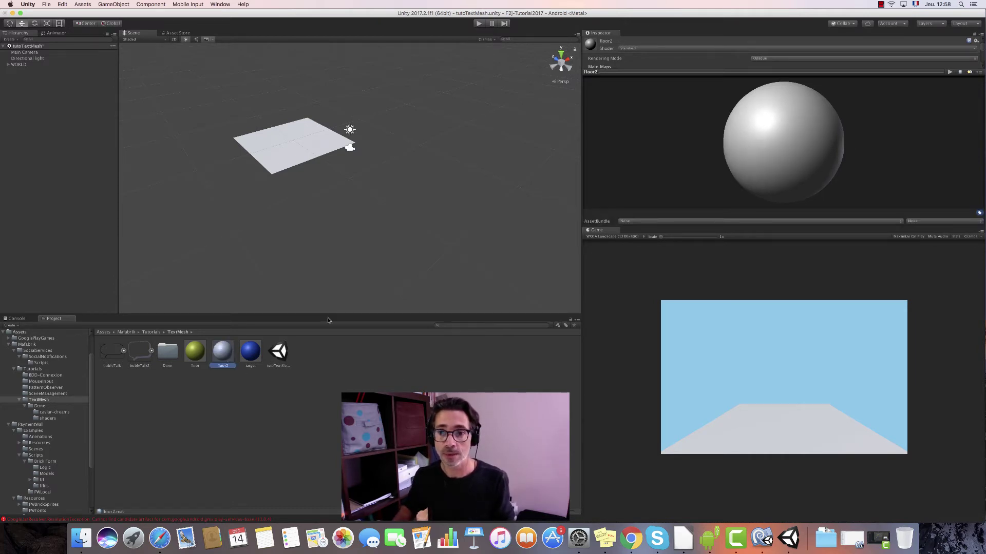
Give floor2 an orange-brown Albedo colour and apply it to the plane
{"action": "left_click_drag", "start_coordinate": [655, 223], "coordinate": [654, 317]}
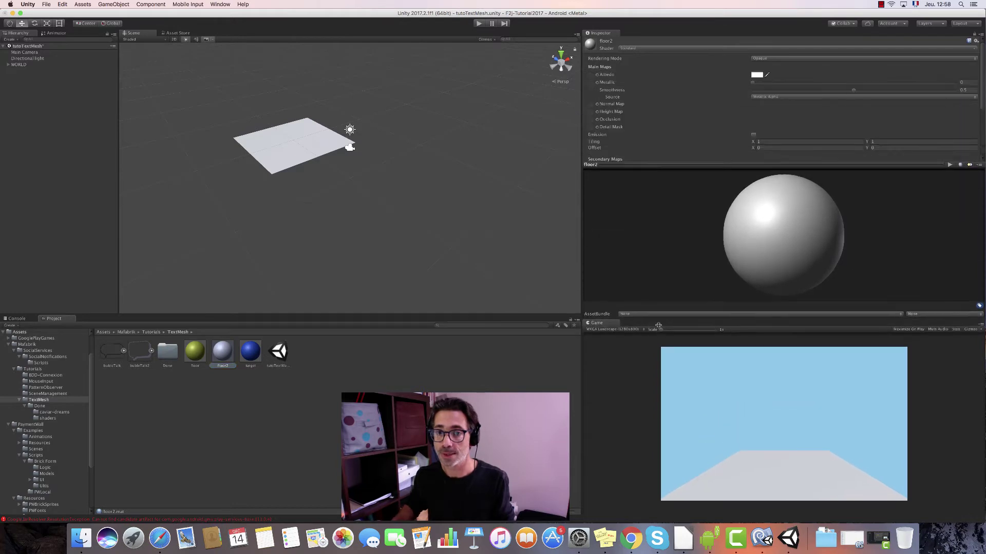
{"action": "left_click", "coordinate": [758, 76]}
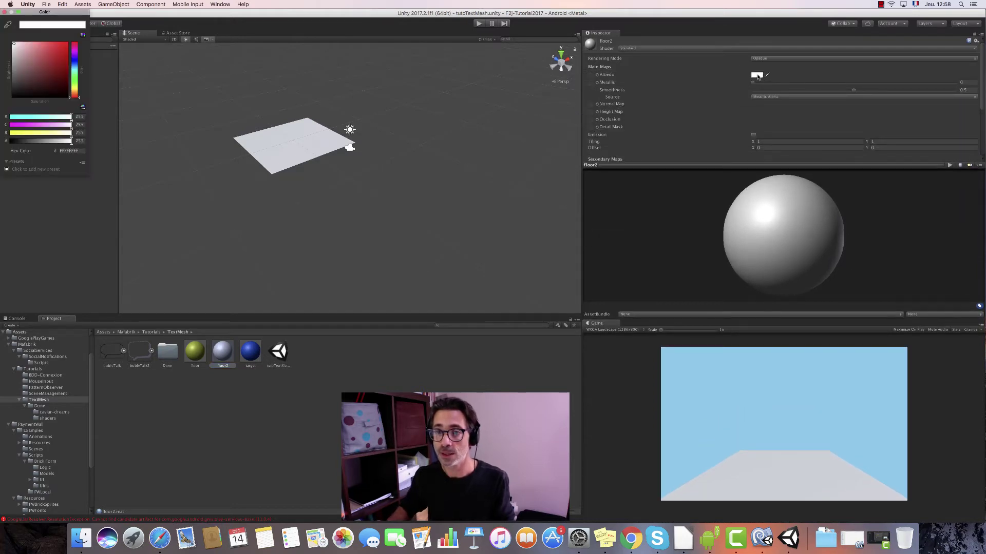
{"action": "left_click_drag", "start_coordinate": [74, 89], "coordinate": [69, 53]}
{"action": "left_click", "coordinate": [67, 65]}
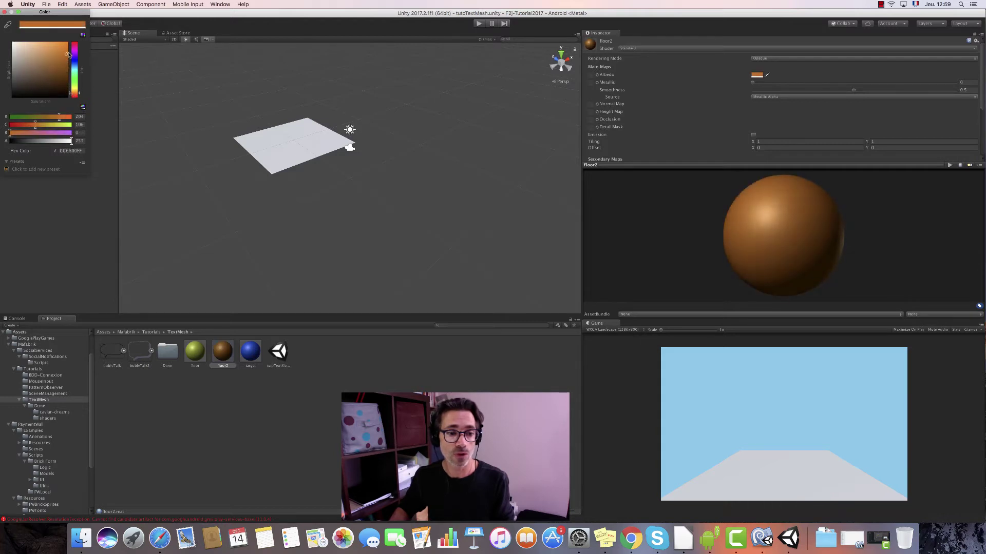
{"action": "left_click", "coordinate": [4, 12]}
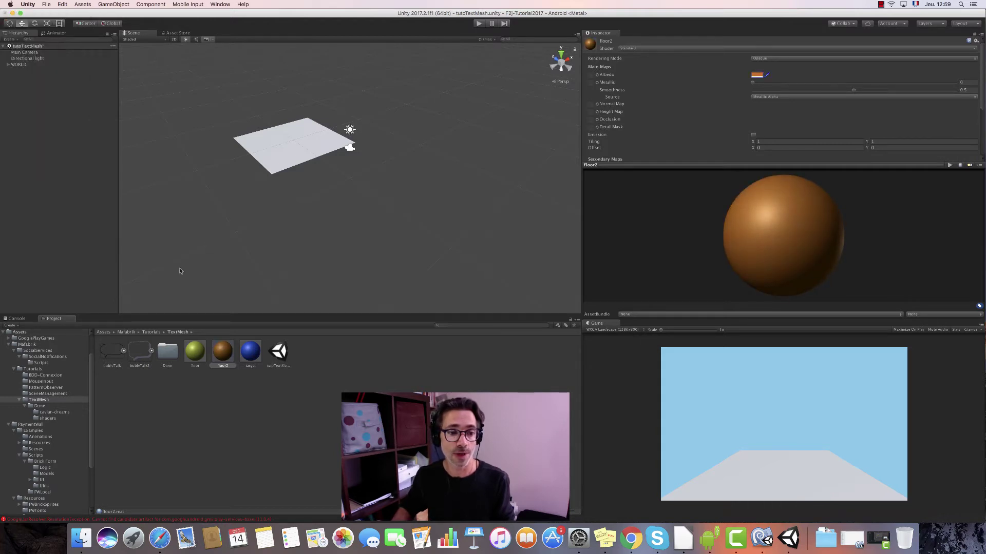
{"action": "left_click_drag", "start_coordinate": [221, 352], "coordinate": [280, 141]}
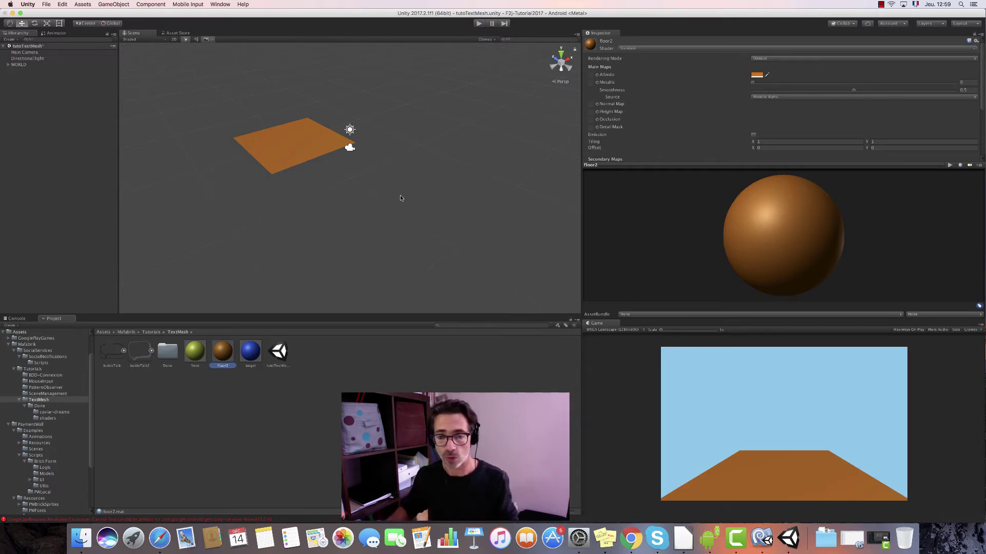
Add a Cube under WORLD and lift it to rest on the plane
{"action": "left_click", "coordinate": [6, 66]}
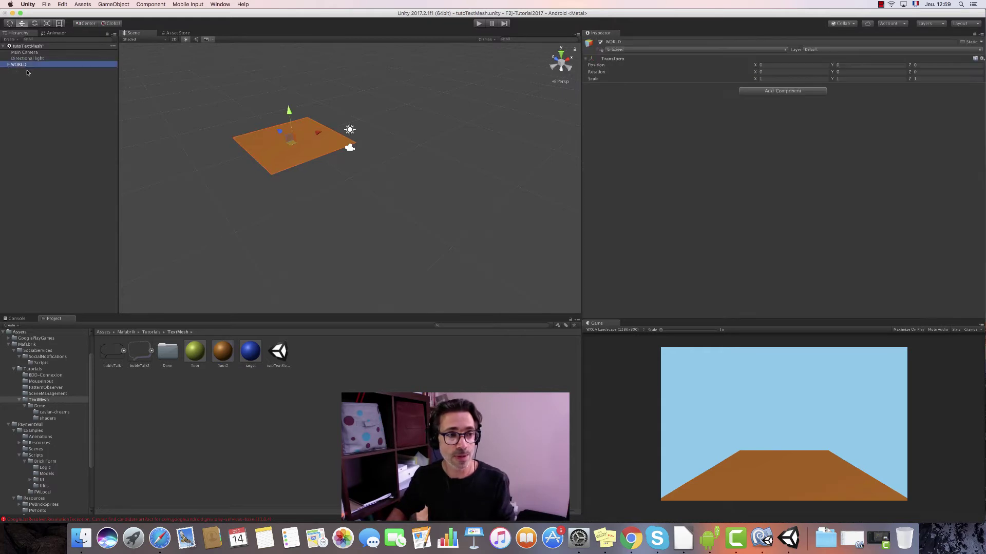
{"action": "right_click", "coordinate": [21, 71]}
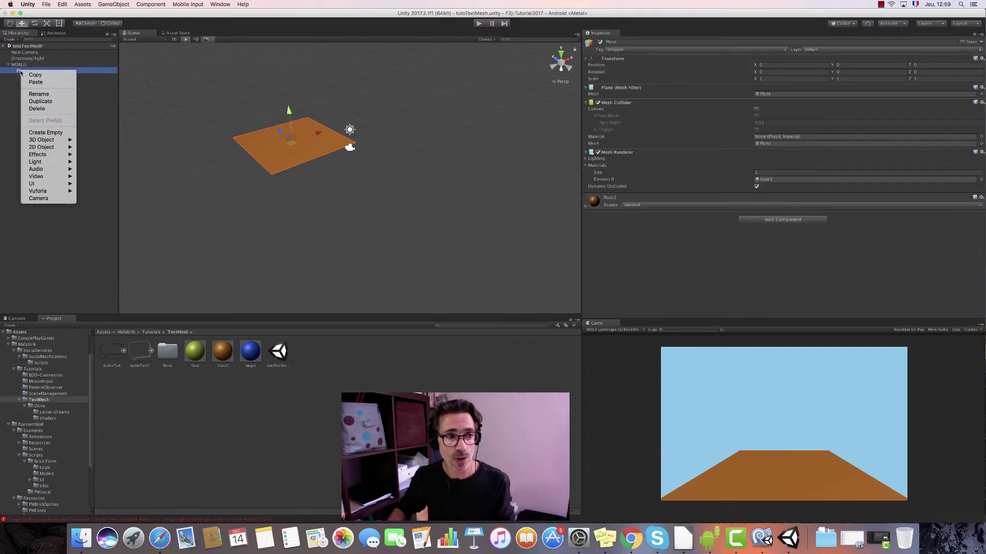
{"action": "left_click", "coordinate": [18, 66]}
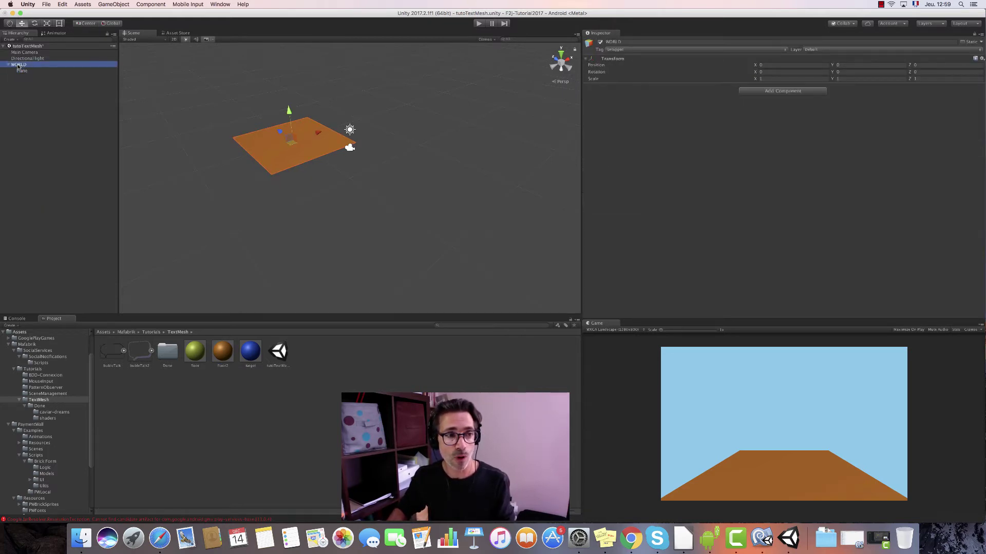
{"action": "right_click", "coordinate": [19, 66]}
{"action": "left_click", "coordinate": [52, 127]}
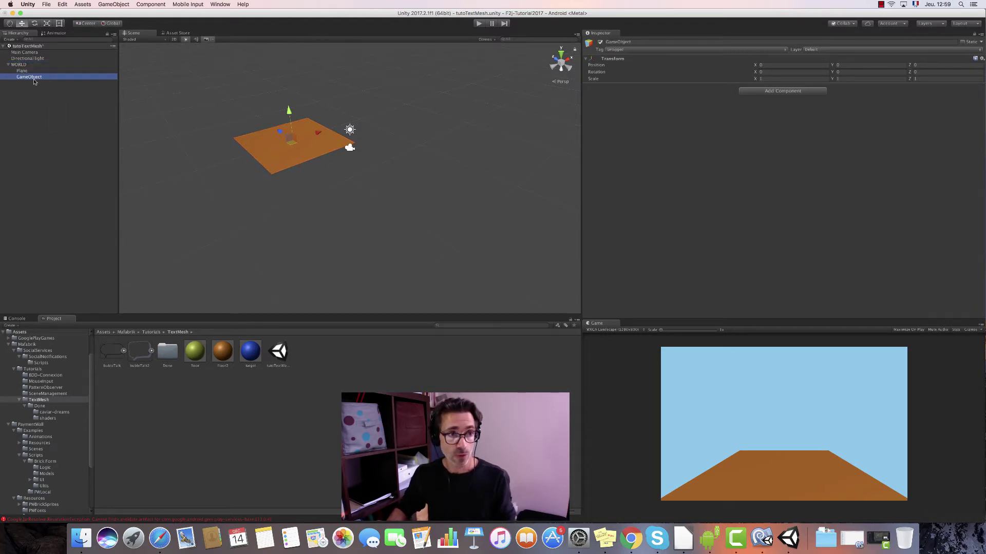
{"action": "right_click", "coordinate": [34, 79]}
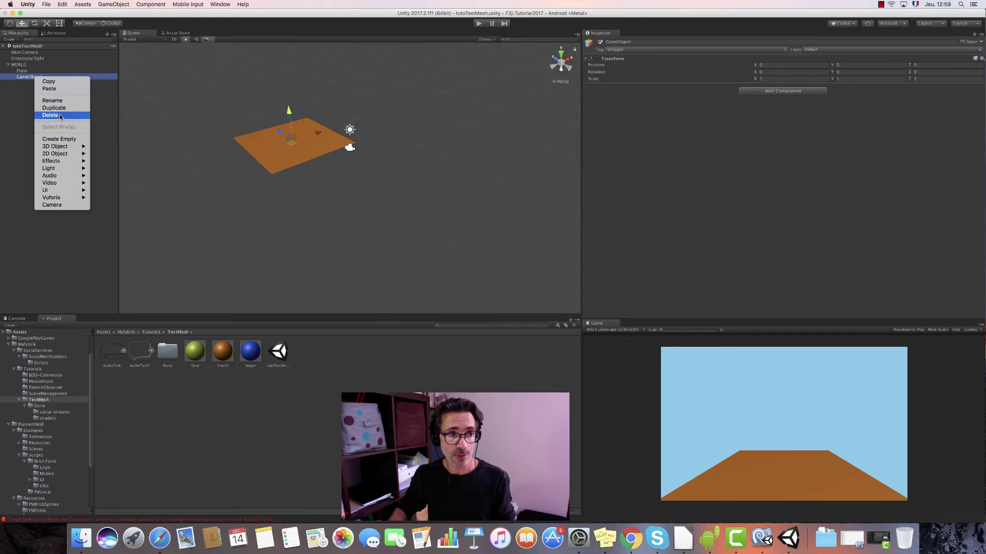
{"action": "left_click", "coordinate": [55, 113]}
{"action": "right_click", "coordinate": [25, 64]}
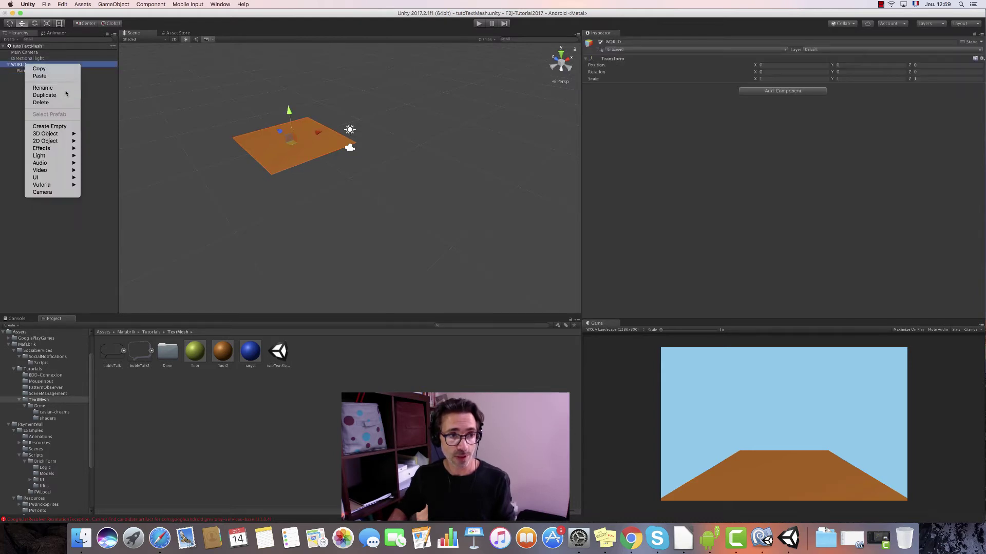
{"action": "mouse_move", "coordinate": [62, 182]}
{"action": "mouse_move", "coordinate": [64, 133]}
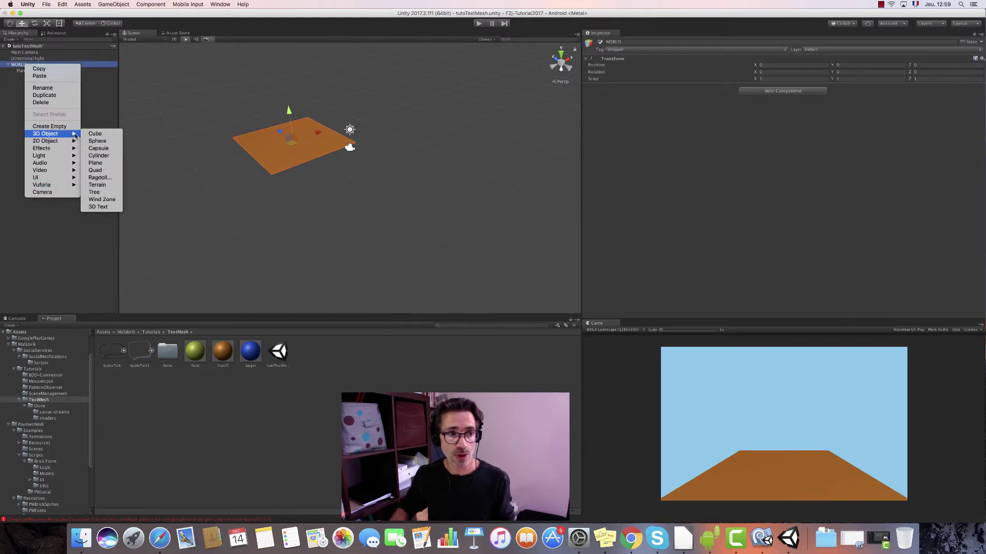
{"action": "left_click", "coordinate": [102, 136]}
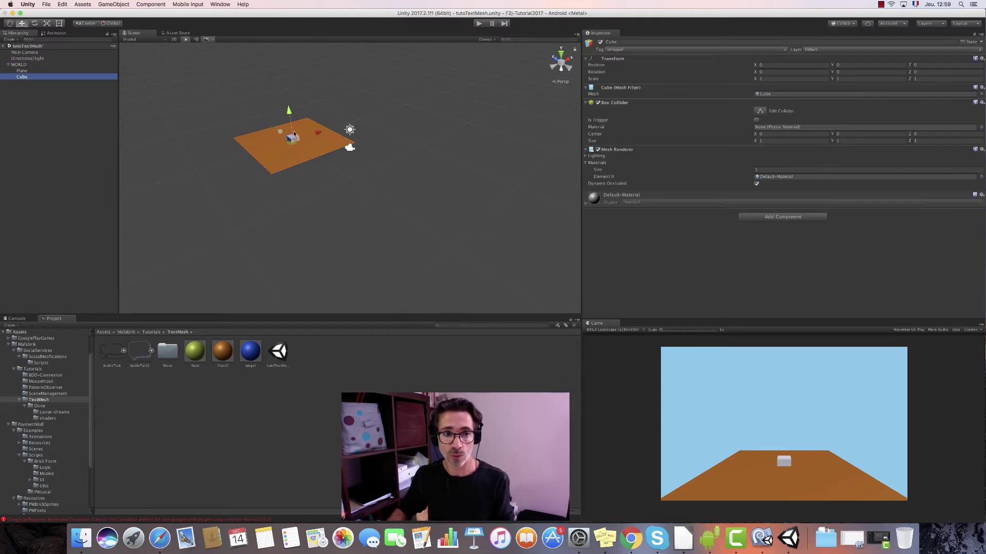
{"action": "left_click_drag", "start_coordinate": [288, 113], "coordinate": [289, 108]}
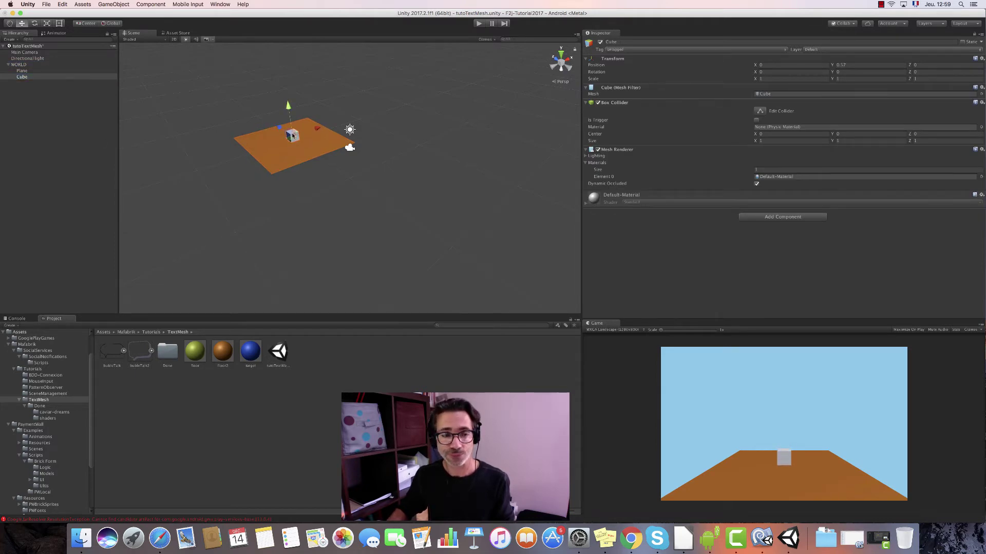
Apply the blue target material to the cube and rename it target
{"action": "left_click", "coordinate": [252, 355]}
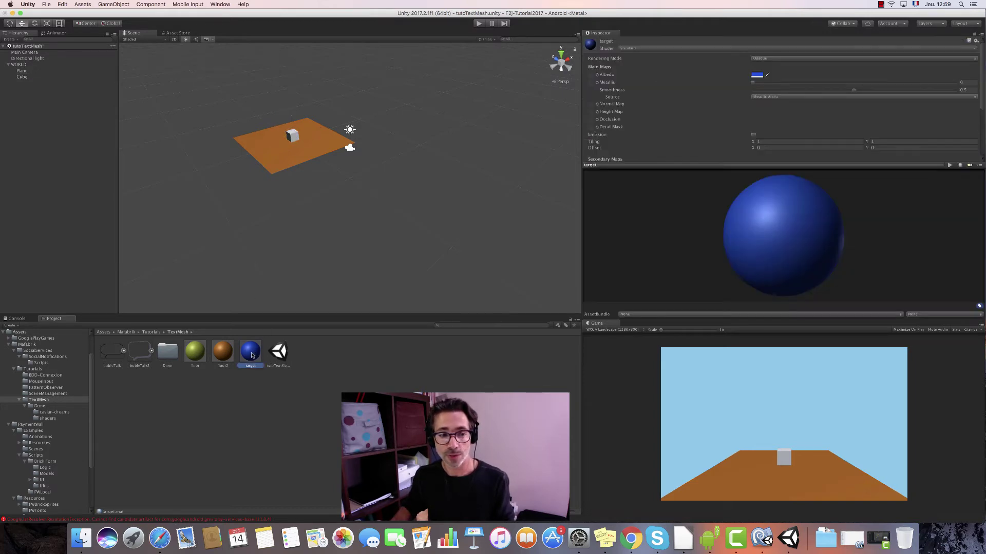
{"action": "mouse_move", "coordinate": [252, 354]}
{"action": "left_mouse_down"}
{"action": "mouse_move", "coordinate": [22, 78]}
{"action": "mouse_move", "coordinate": [296, 137]}
{"action": "left_mouse_up"}
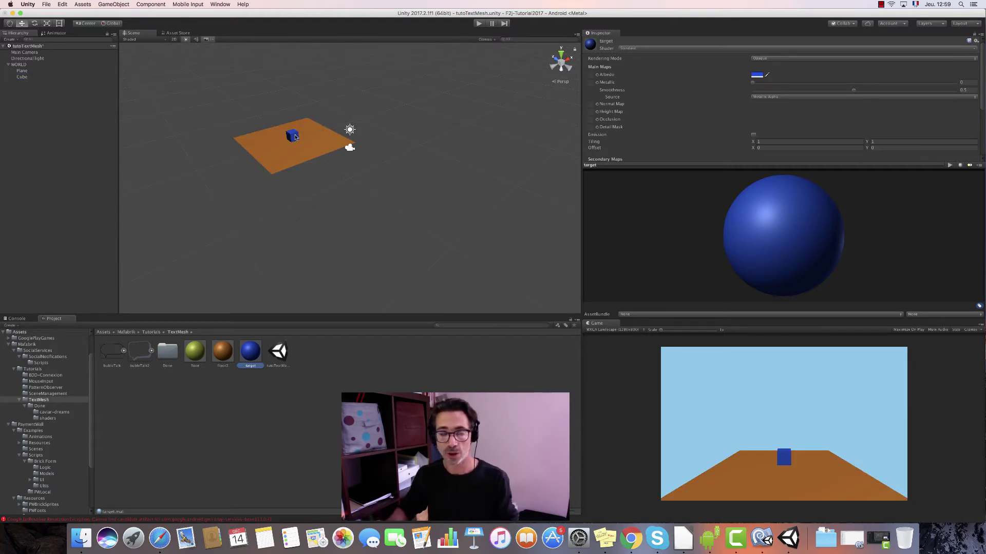
{"action": "left_click", "coordinate": [24, 77]}
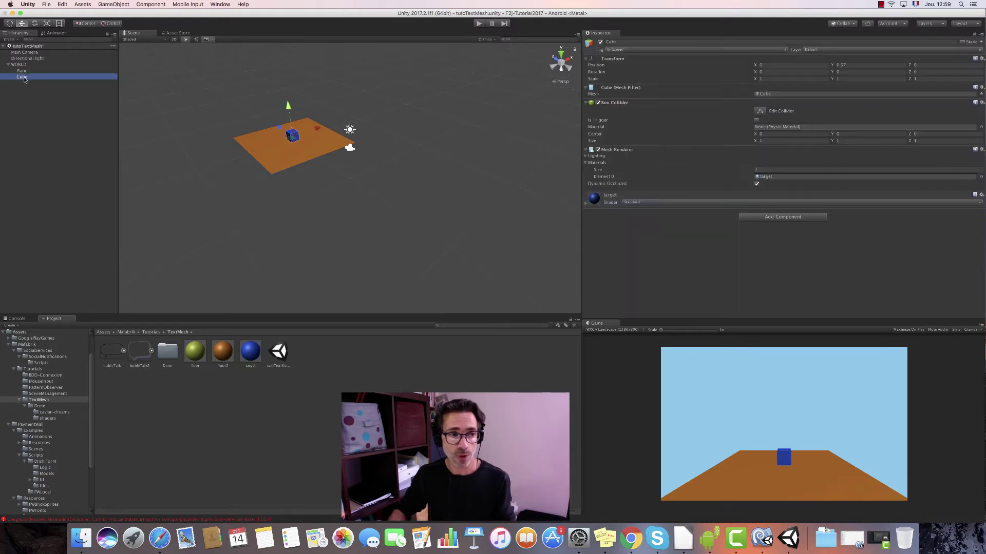
{"action": "key", "text": "Return"}
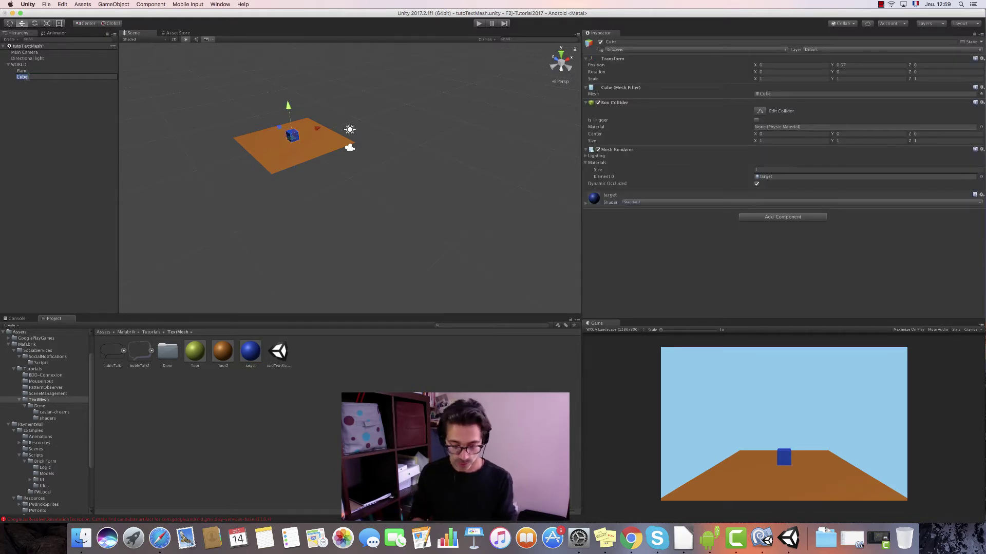
{"action": "type", "text": "target"}
{"action": "key", "text": "Return"}
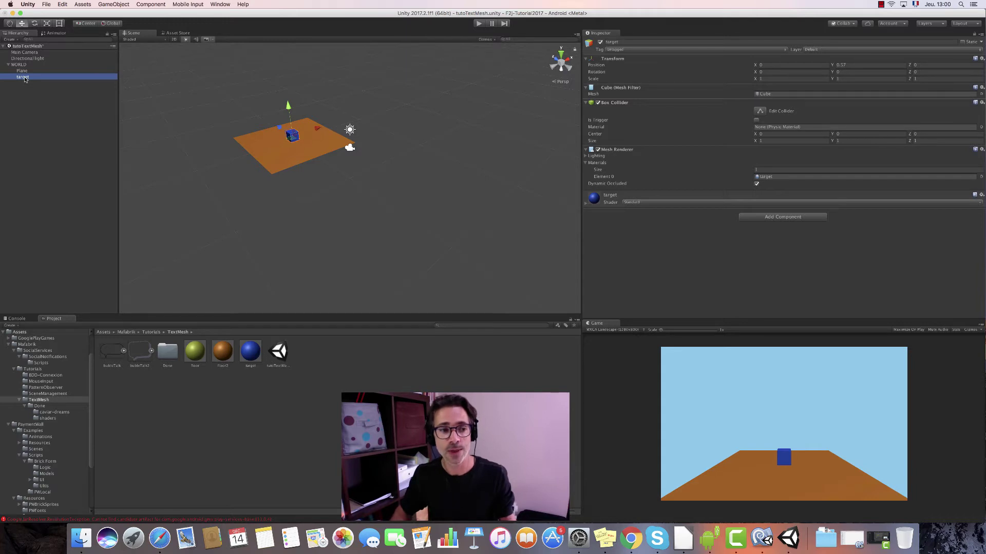
Add a 'Hello World' 3D Text under target, move it along Z, and disable its Mesh Renderer
{"action": "right_click", "coordinate": [24, 79]}
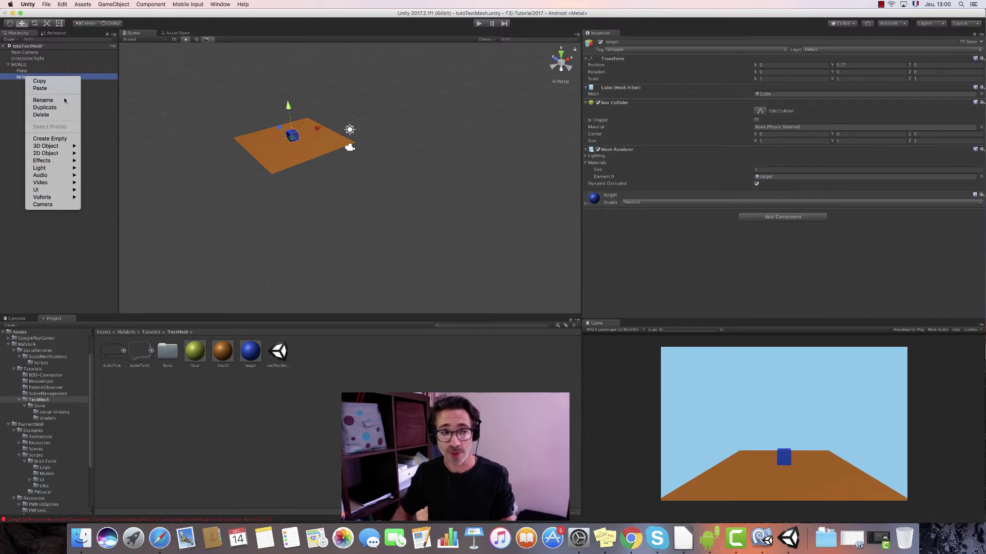
{"action": "mouse_move", "coordinate": [56, 192]}
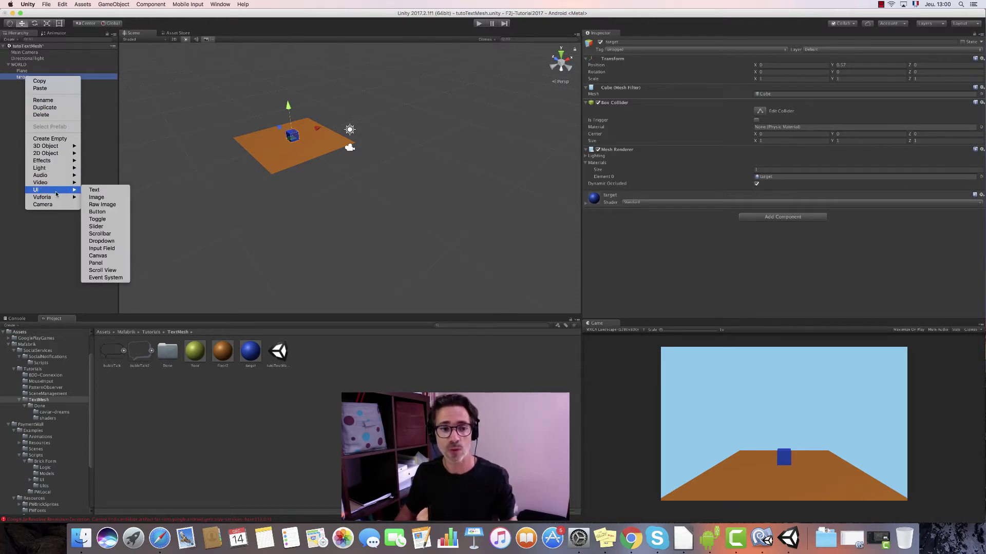
{"action": "mouse_move", "coordinate": [66, 148]}
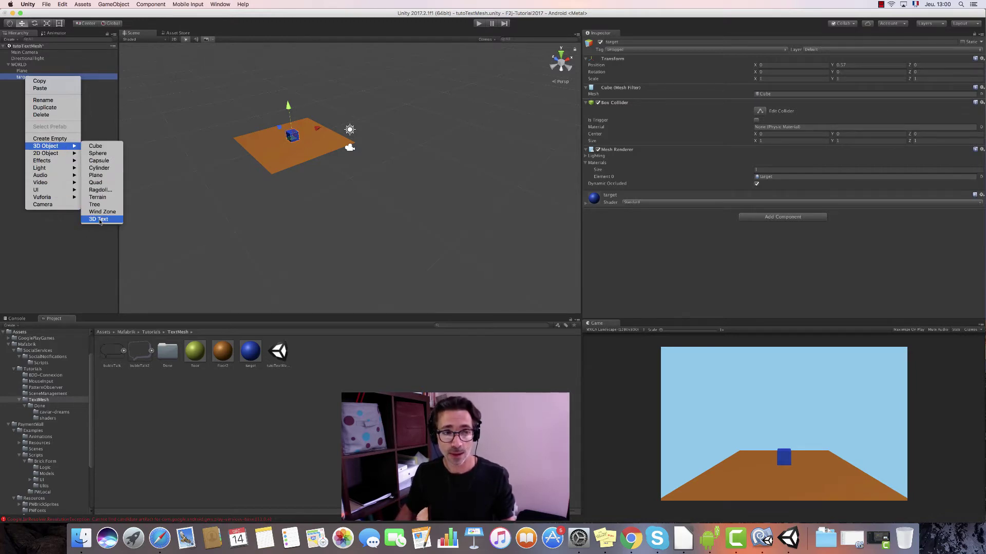
{"action": "left_click", "coordinate": [99, 219]}
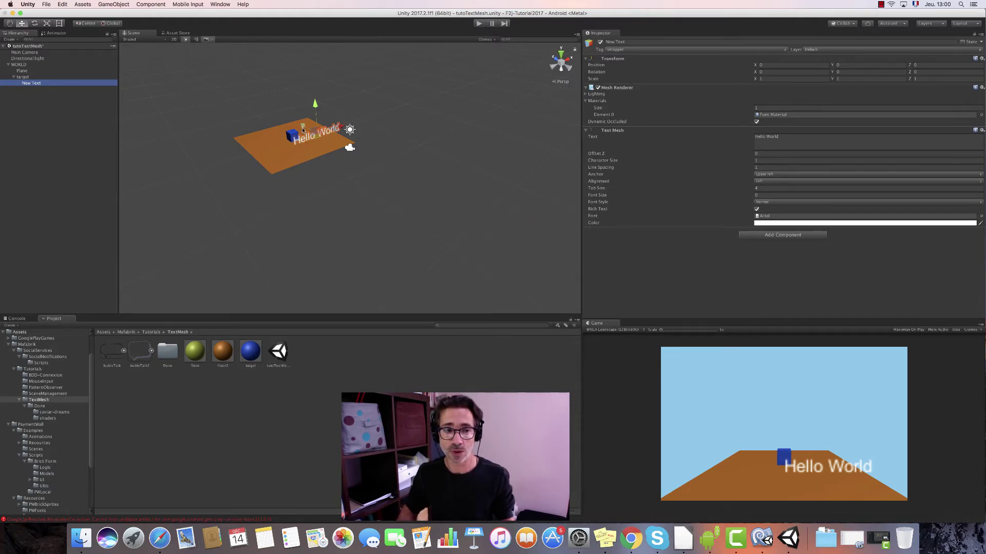
{"action": "left_click_drag", "start_coordinate": [303, 130], "coordinate": [307, 166]}
{"action": "mouse_move", "coordinate": [285, 124]}
{"action": "left_mouse_down"}
{"action": "mouse_move", "coordinate": [269, 122]}
{"action": "mouse_move", "coordinate": [280, 134]}
{"action": "left_mouse_up"}
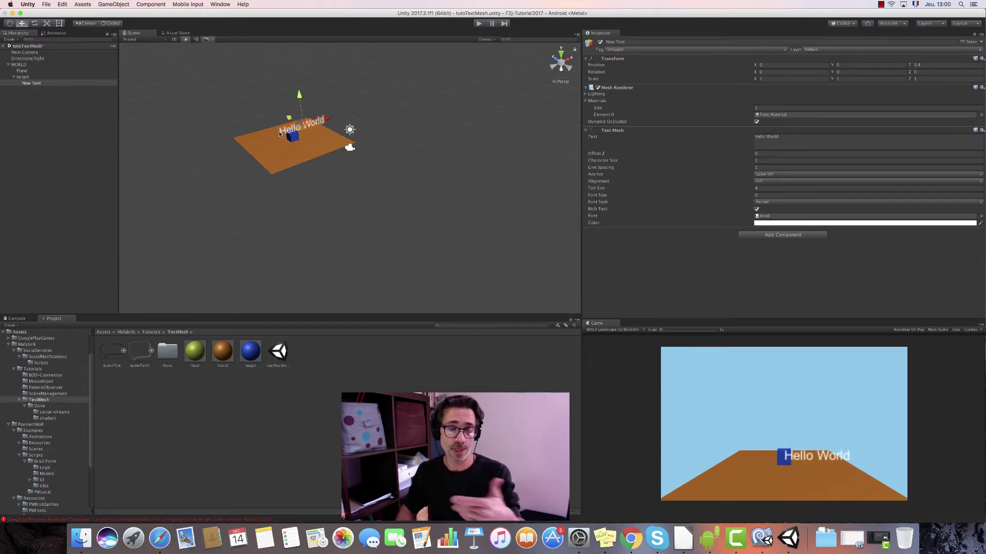
{"action": "left_click_drag", "start_coordinate": [280, 134], "coordinate": [295, 142]}
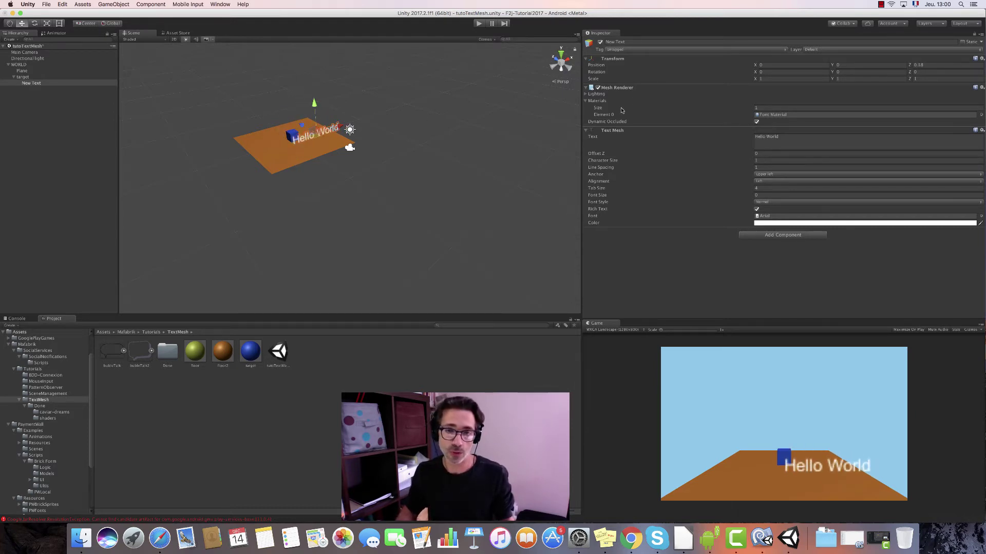
{"action": "left_click", "coordinate": [598, 88]}
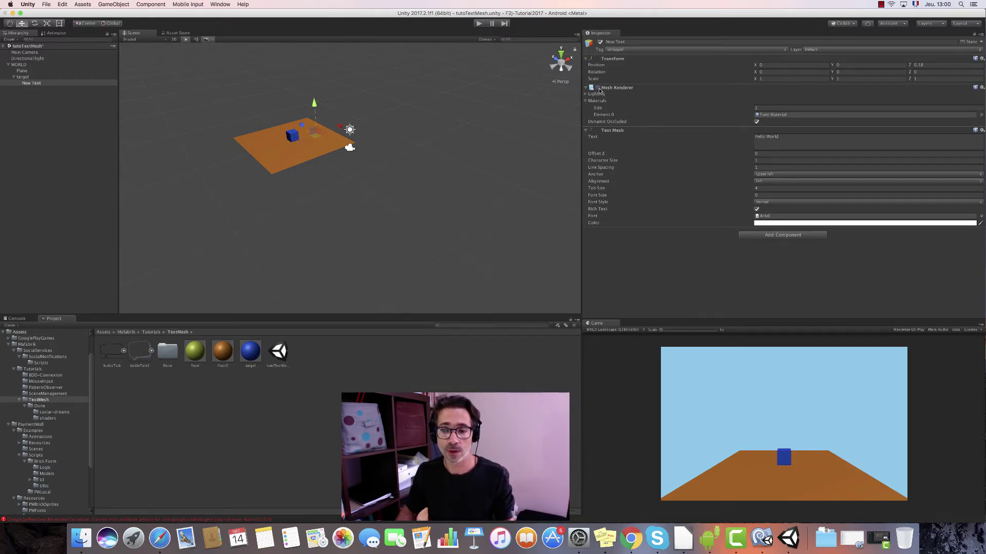
Re-enable the text's Mesh Renderer and set its text to 'Salut je suis ton sauveur'
{"action": "left_click", "coordinate": [598, 88]}
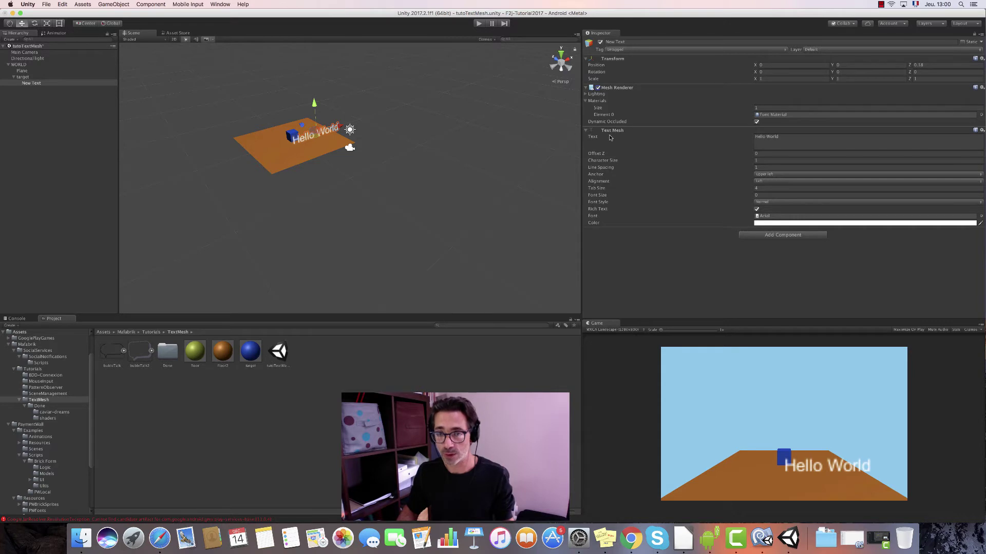
{"action": "left_click", "coordinate": [782, 137]}
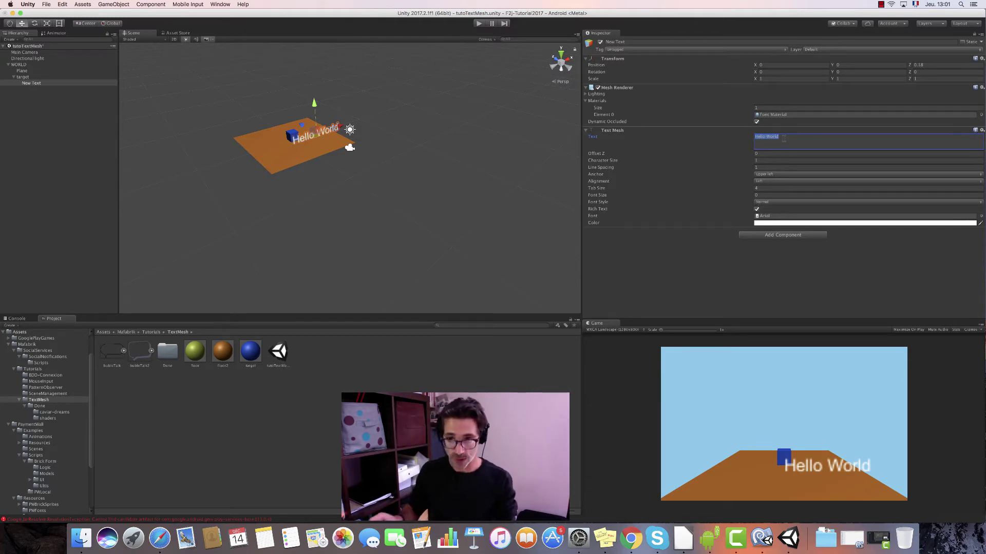
{"action": "type", "text": "Saut"}
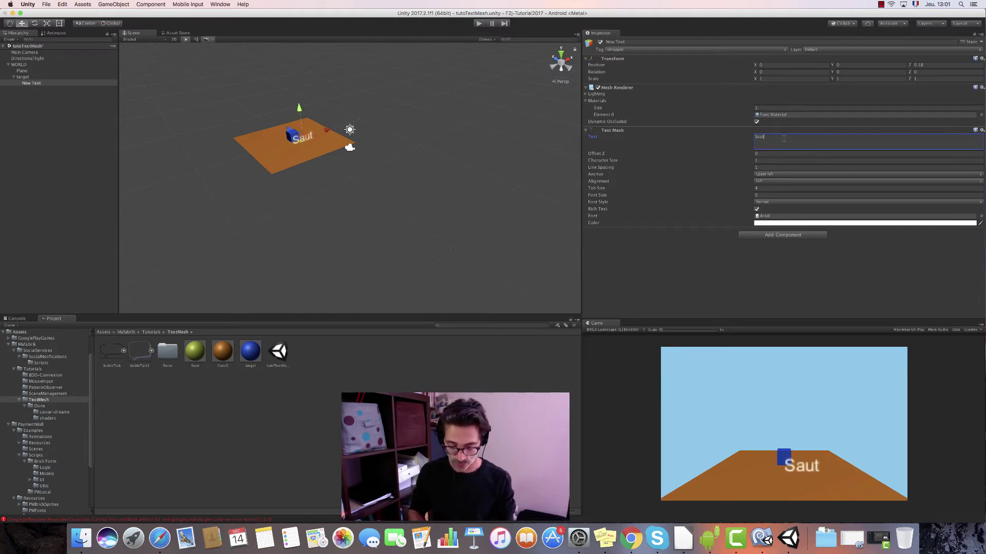
{"action": "type", "text": " je"}
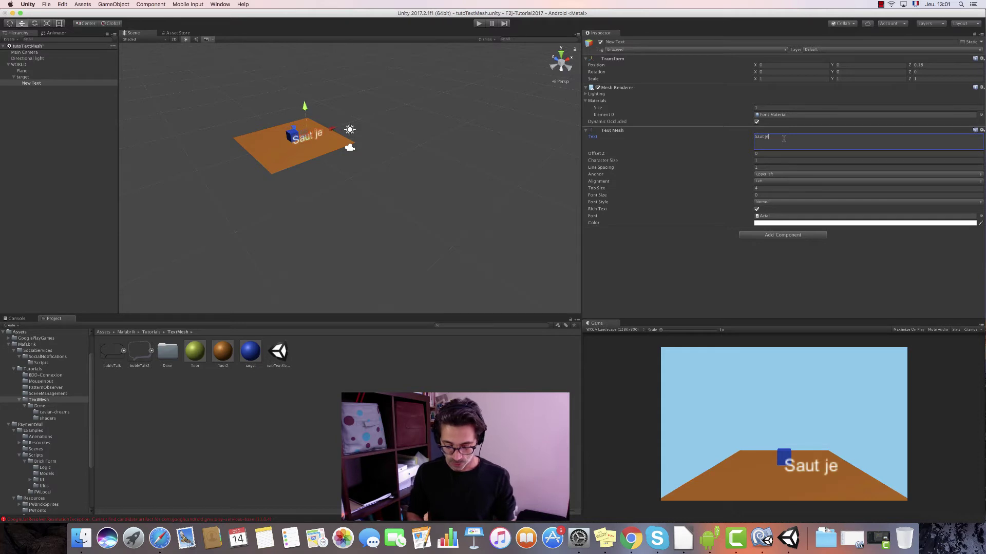
{"action": "type", "text": " suis ton sa"}
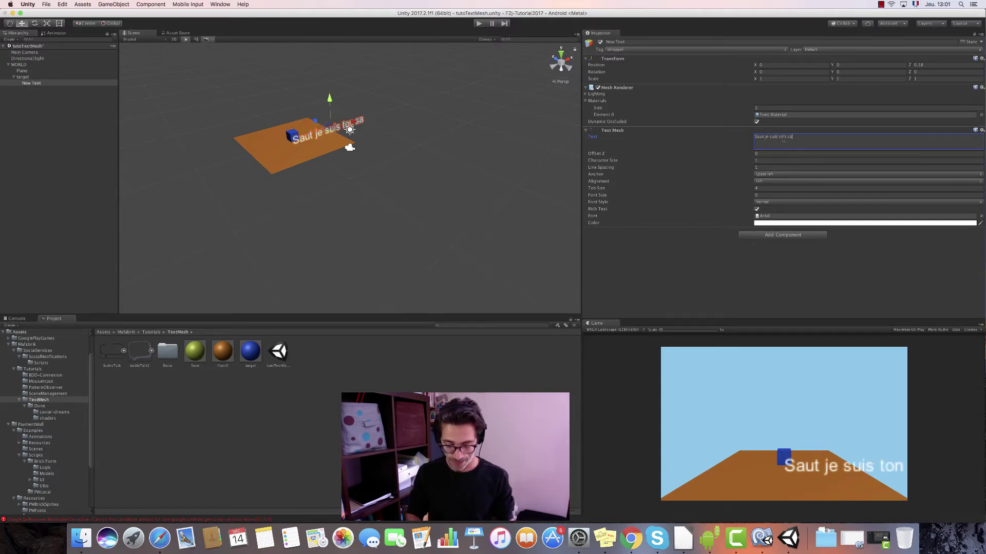
{"action": "type", "text": "uveur"}
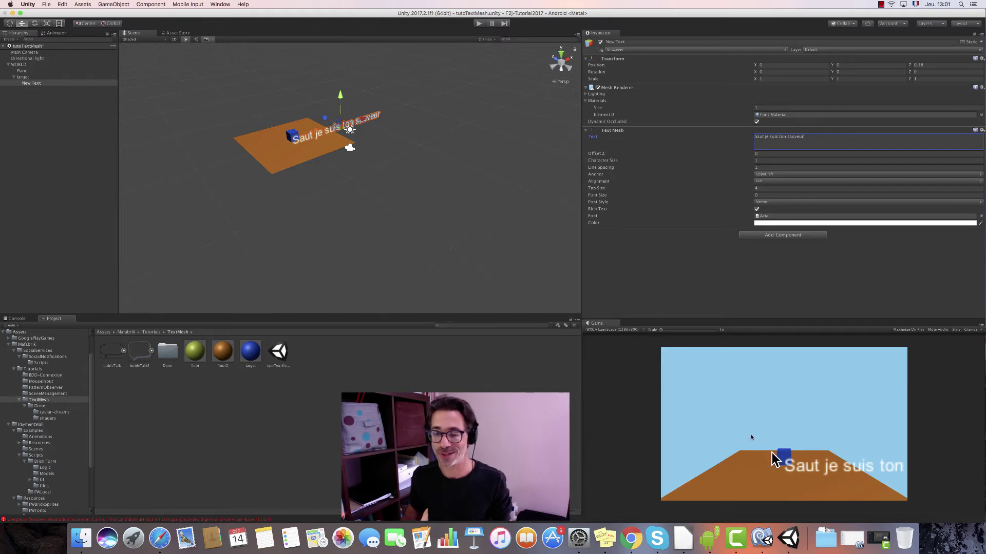
{"action": "triple_click", "coordinate": [761, 137]}
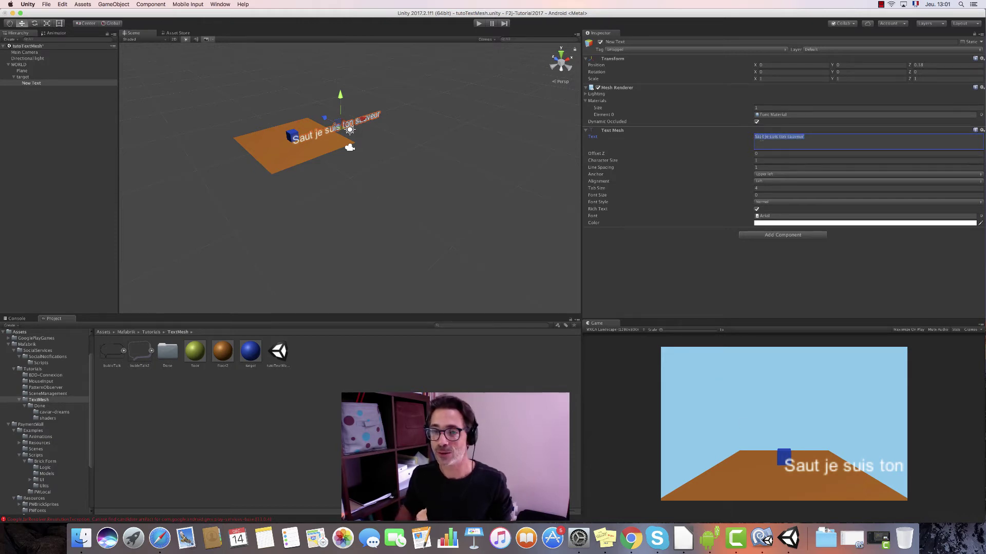
{"action": "left_click", "coordinate": [764, 138]}
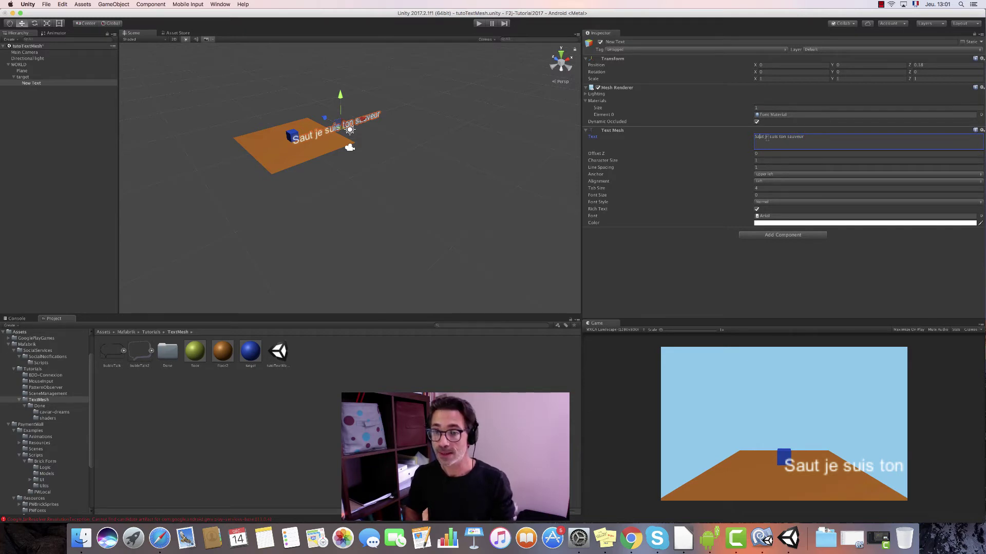
{"action": "type", "text": "l"}
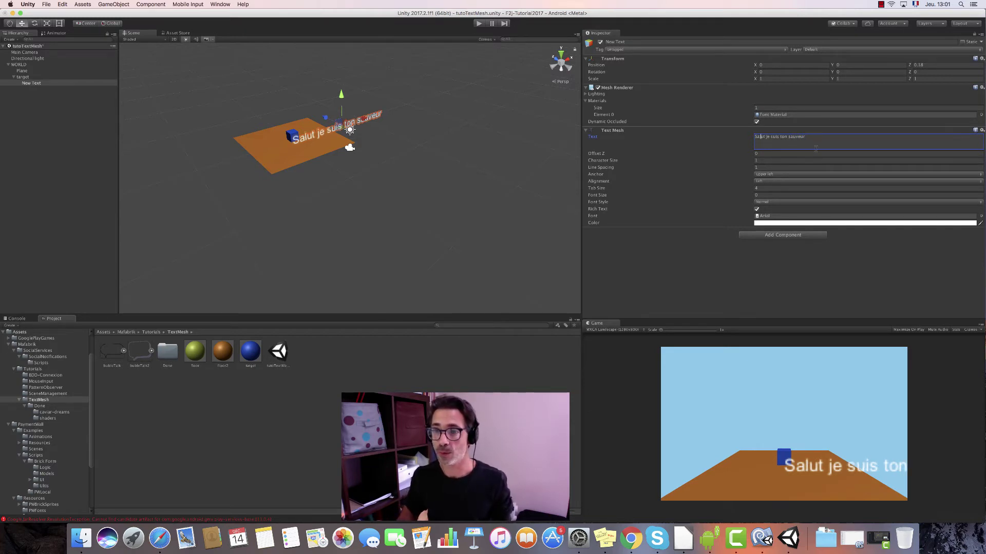
{"action": "triple_click", "coordinate": [814, 138]}
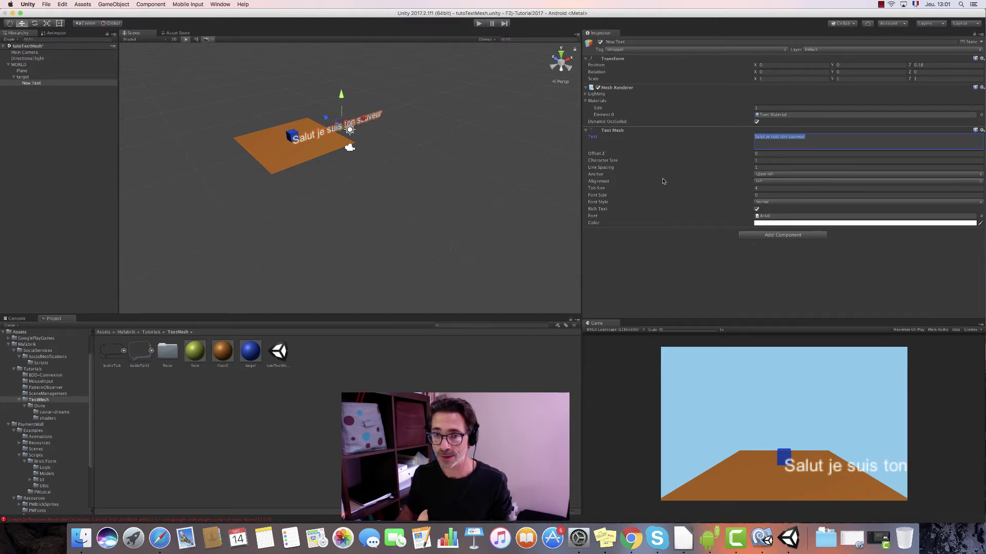
Anchor the text at Upper center and drag it back away from the camera
{"action": "left_click", "coordinate": [769, 175]}
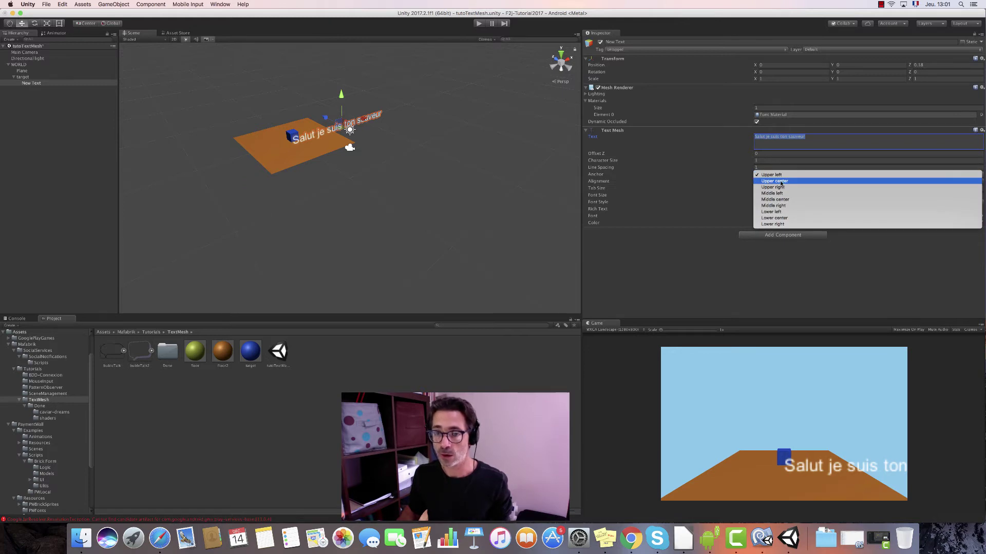
{"action": "left_click", "coordinate": [781, 182]}
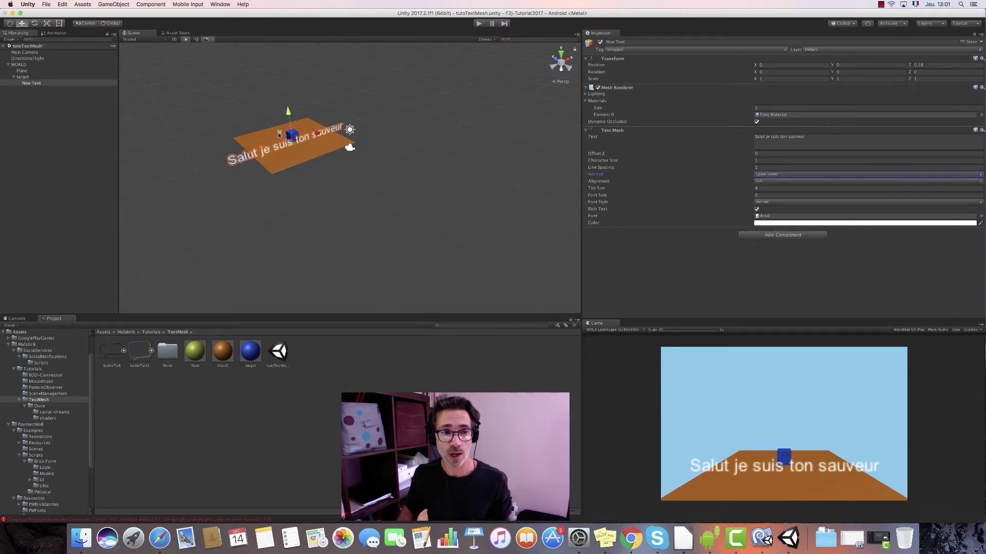
{"action": "mouse_move", "coordinate": [279, 135]}
{"action": "left_mouse_down"}
{"action": "mouse_move", "coordinate": [353, 135]}
{"action": "mouse_move", "coordinate": [386, 122]}
{"action": "left_mouse_up"}
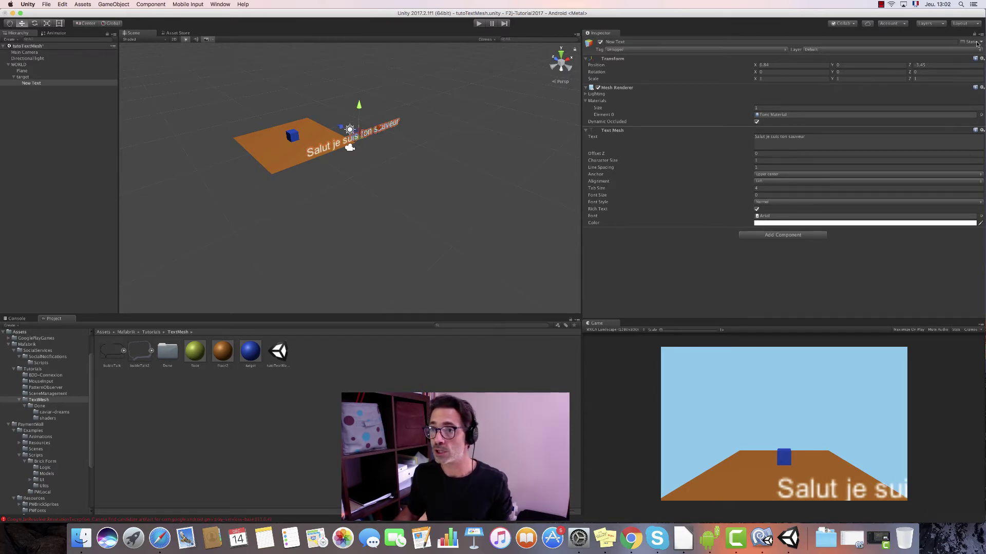
Reset the text's position to 0,0,0 and set its alignment to Center
{"action": "left_click", "coordinate": [982, 60]}
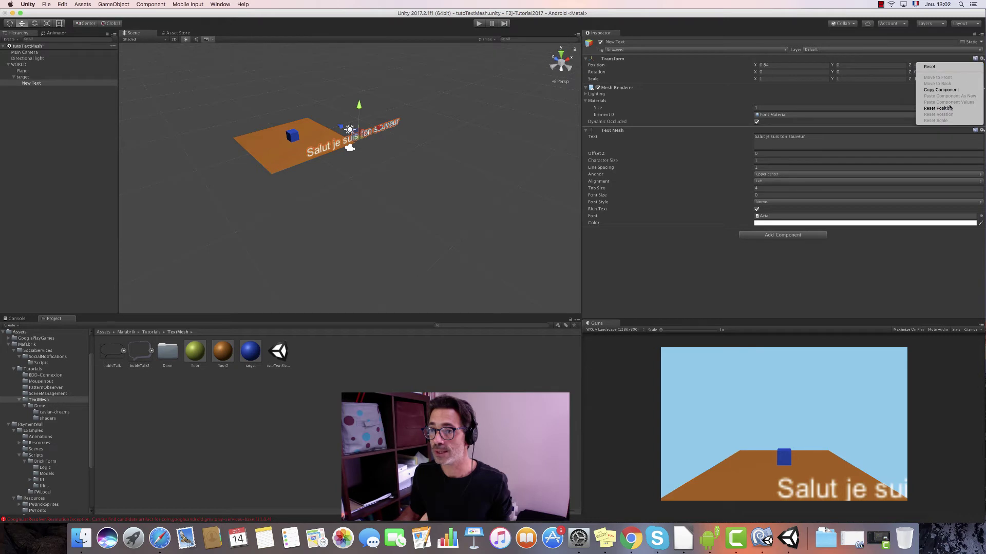
{"action": "left_click", "coordinate": [940, 66]}
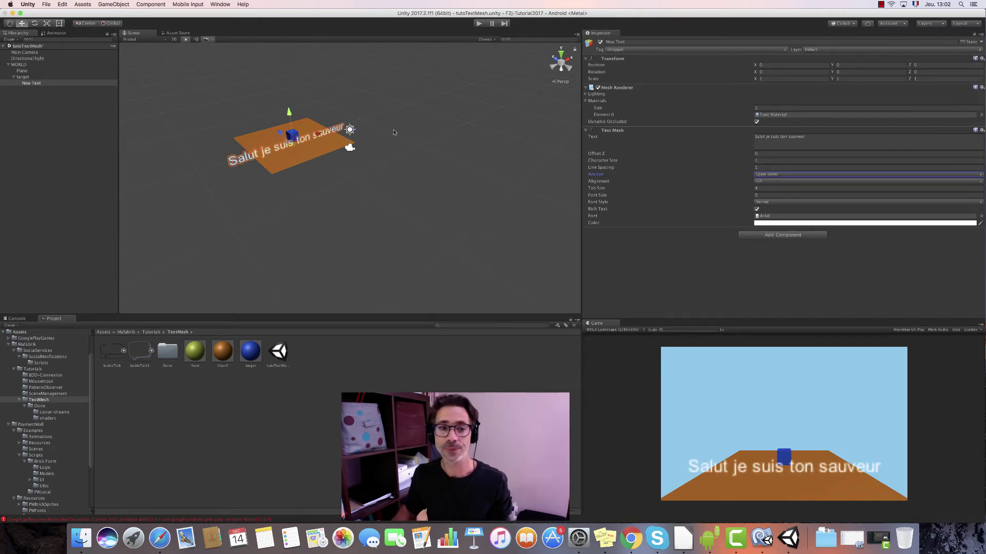
{"action": "left_click", "coordinate": [761, 183]}
{"action": "left_click", "coordinate": [768, 189]}
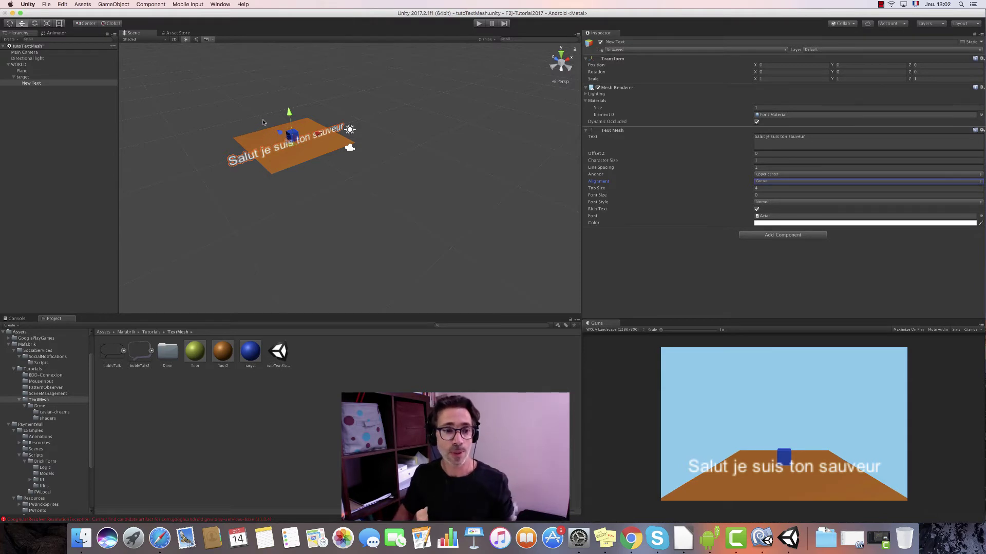
Raise the text to Y 2.24 and push it back to Z 1.9, above the cube
{"action": "middle_click_drag", "start_coordinate": [263, 128], "coordinate": [277, 143]}
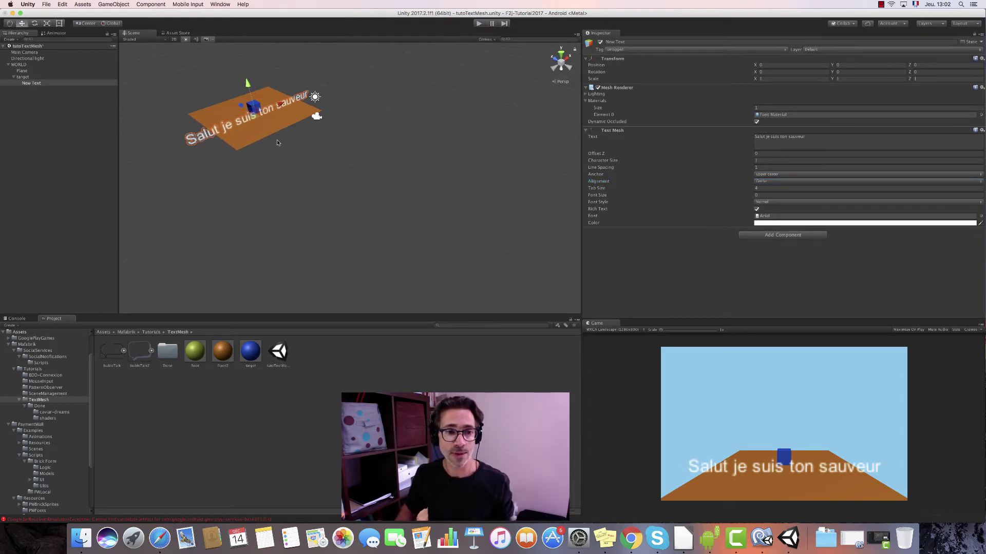
{"action": "left_click", "coordinate": [10, 24]}
{"action": "mouse_move", "coordinate": [232, 115]}
{"action": "left_mouse_down"}
{"action": "mouse_move", "coordinate": [408, 276]}
{"action": "mouse_move", "coordinate": [436, 320]}
{"action": "mouse_move", "coordinate": [411, 262]}
{"action": "mouse_move", "coordinate": [251, 84]}
{"action": "left_mouse_up"}
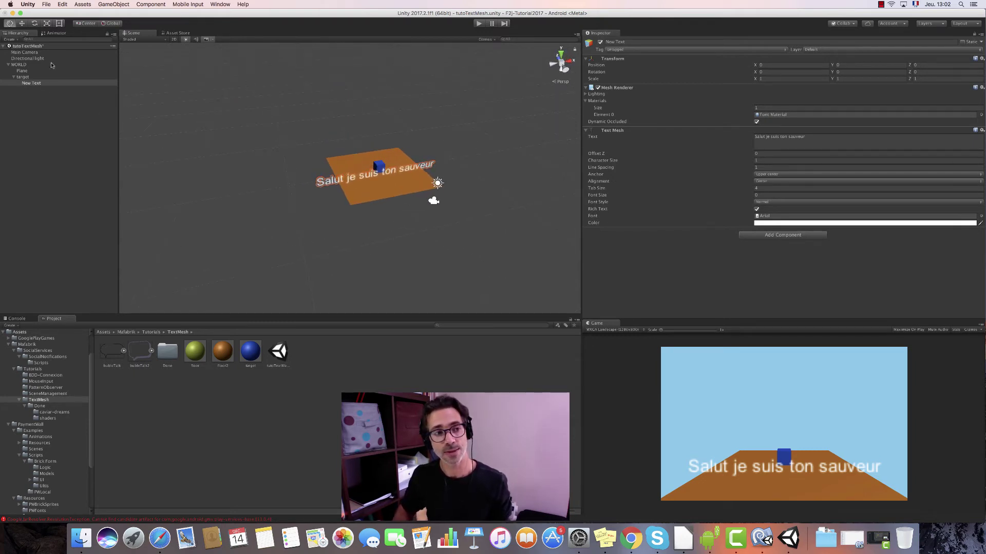
{"action": "left_click", "coordinate": [21, 24]}
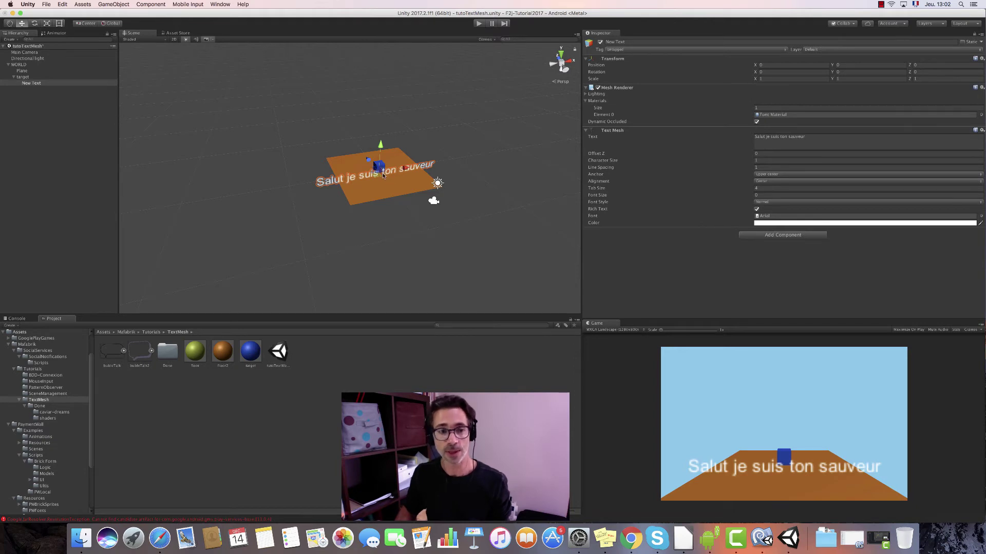
{"action": "left_click_drag", "start_coordinate": [380, 146], "coordinate": [382, 132]}
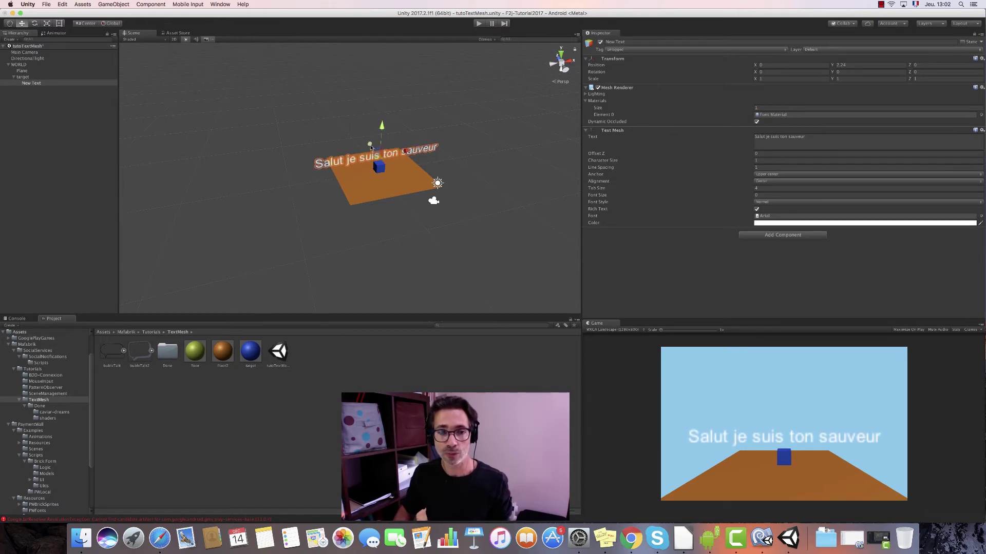
{"action": "left_click_drag", "start_coordinate": [371, 148], "coordinate": [365, 139]}
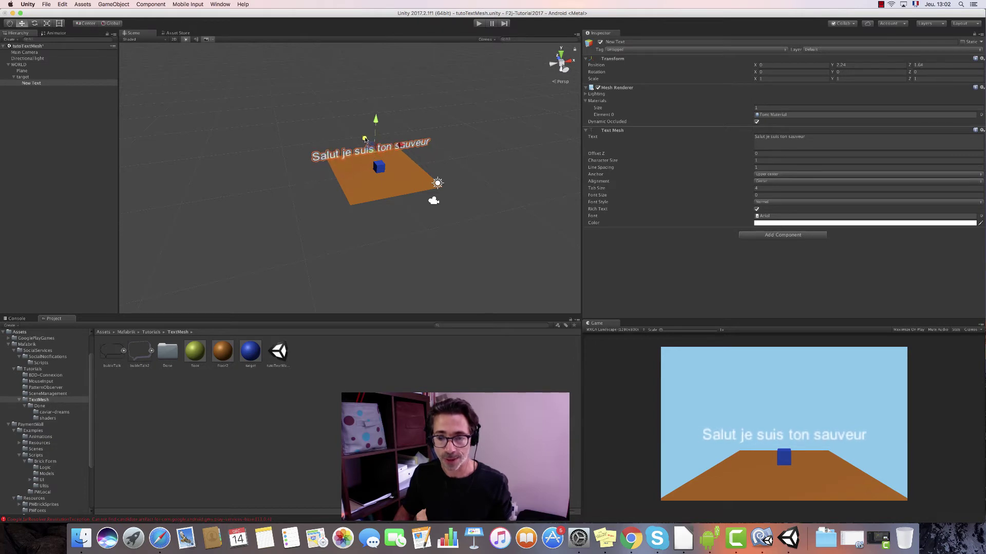
{"action": "left_click", "coordinate": [9, 23]}
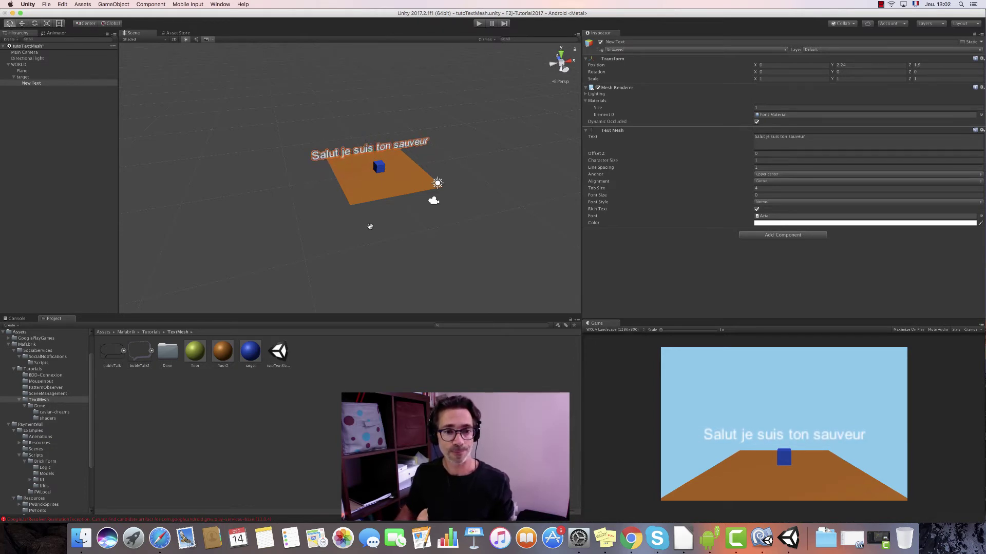
{"action": "mouse_move", "coordinate": [319, 189]}
{"action": "left_mouse_down", "text": "alt"}
{"action": "mouse_move", "coordinate": [465, 326]}
{"action": "mouse_move", "coordinate": [389, 218]}
{"action": "left_mouse_up", "text": "alt"}
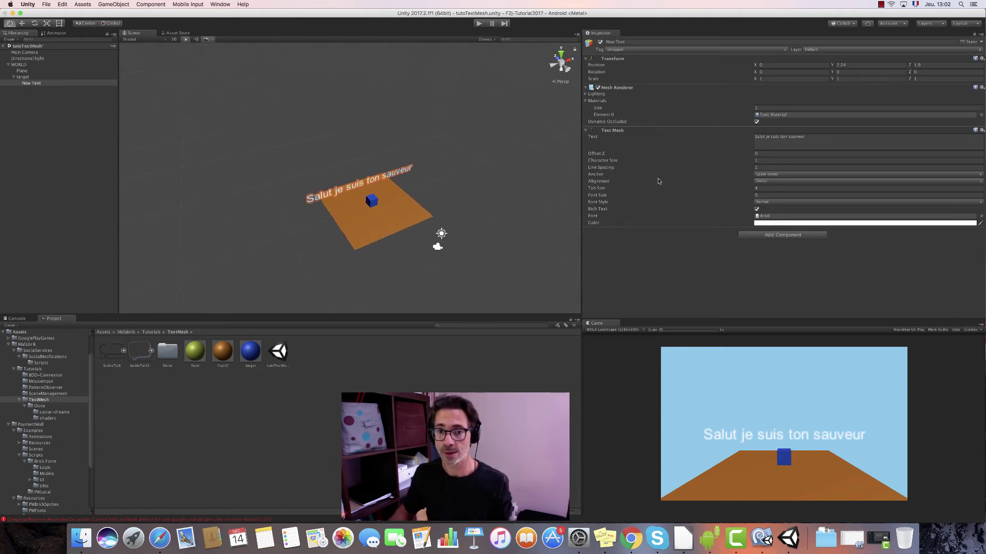
Try a depth offset of 100 on the text, revert it to 0, and reselect New Text
{"action": "left_click", "coordinate": [760, 153]}
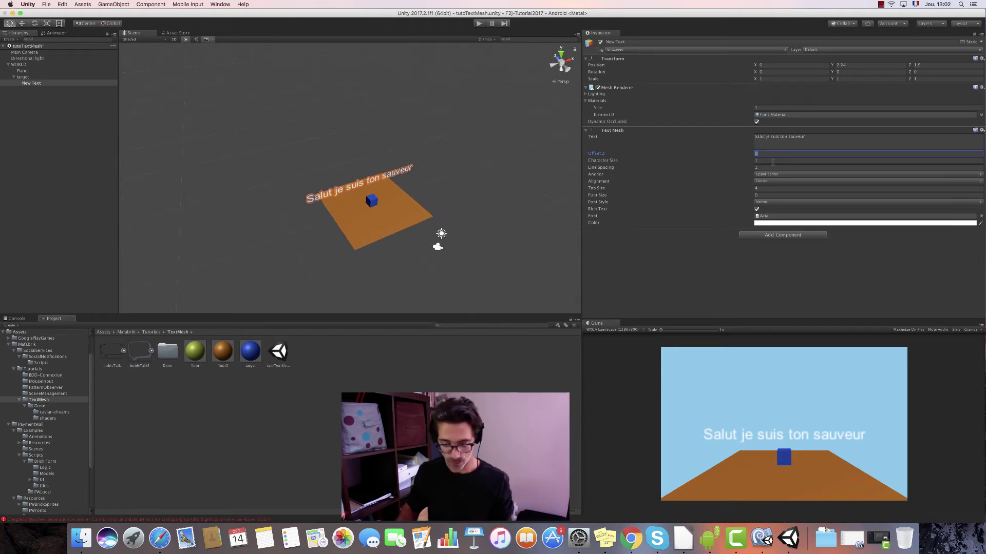
{"action": "type", "text": "100"}
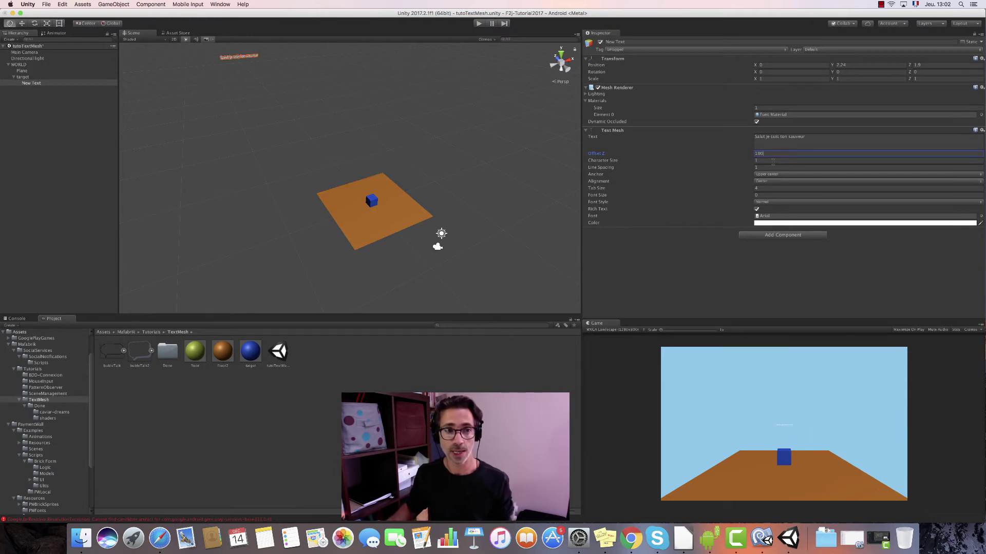
{"action": "left_click_drag", "start_coordinate": [462, 194], "coordinate": [440, 188], "text": "alt"}
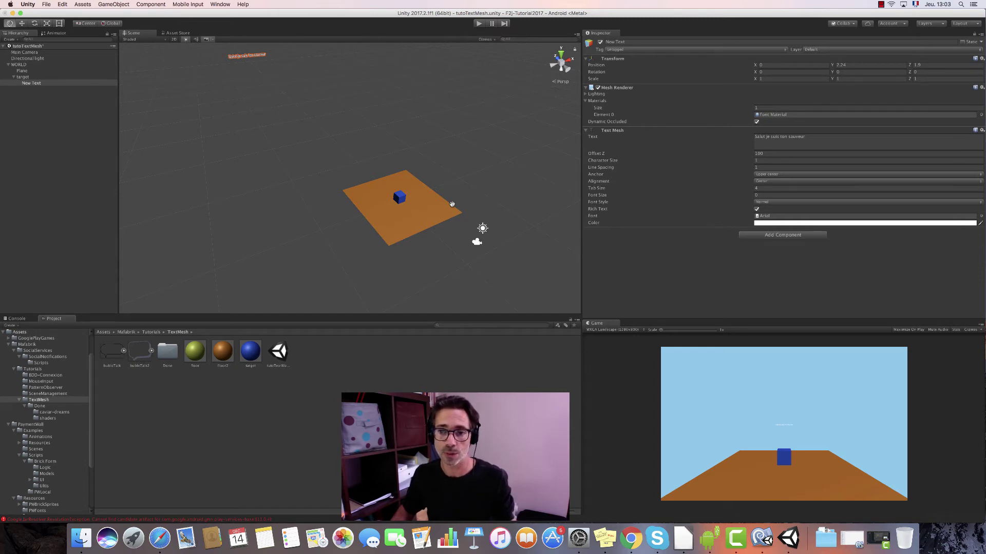
{"action": "left_click", "coordinate": [765, 155]}
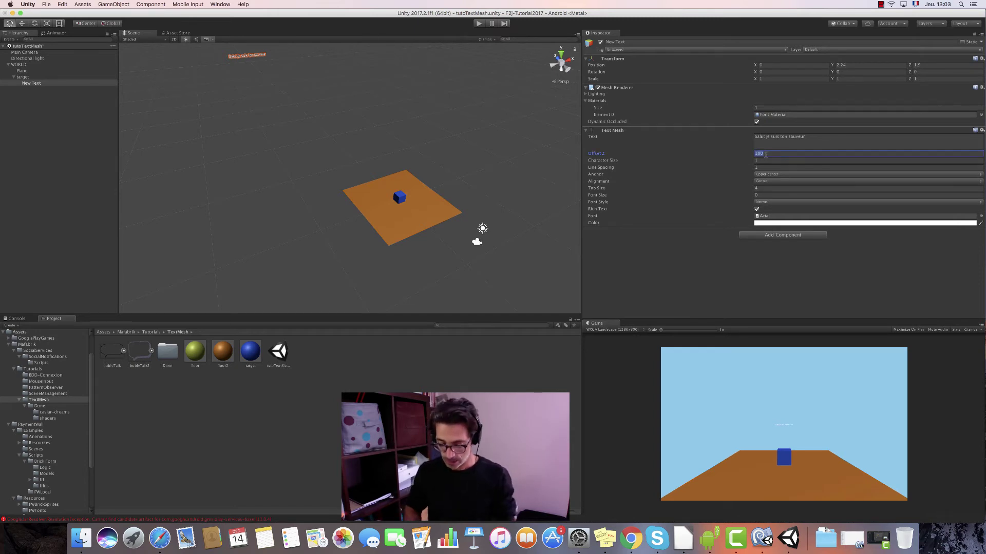
{"action": "type", "text": "0"}
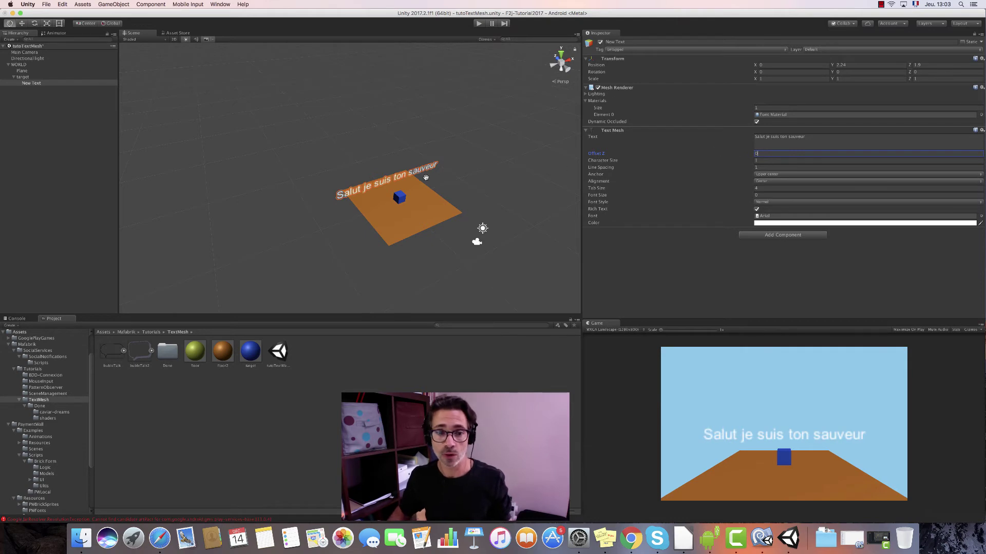
{"action": "left_click", "coordinate": [38, 85]}
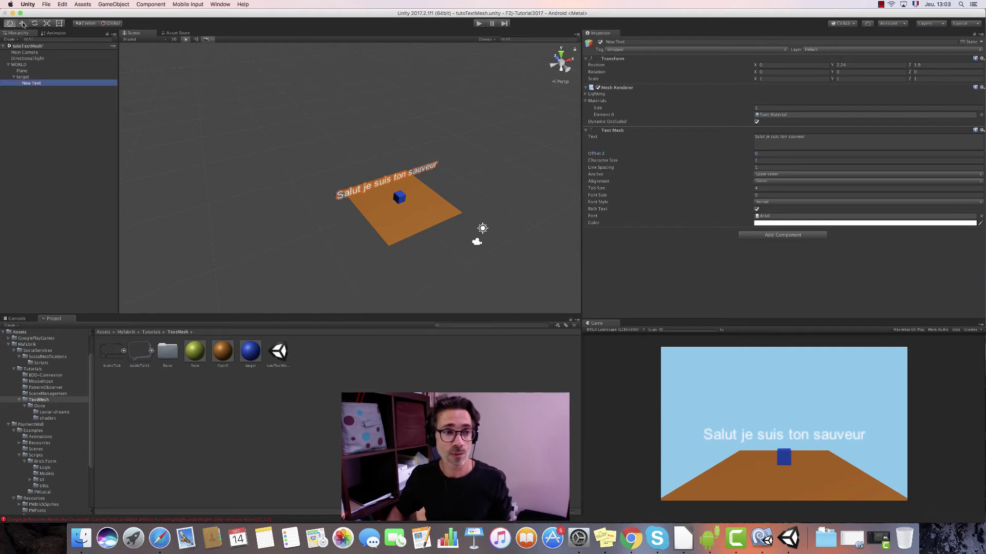
{"action": "left_click", "coordinate": [21, 24]}
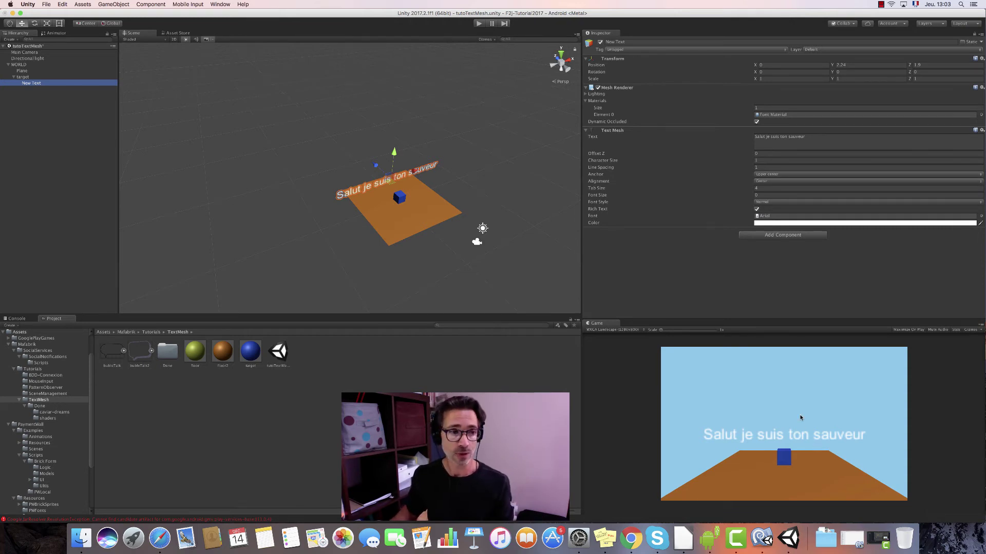
Rename the New Text object to message3D in the Inspector
{"action": "left_click", "coordinate": [631, 43]}
{"action": "type", "text": "messag"}
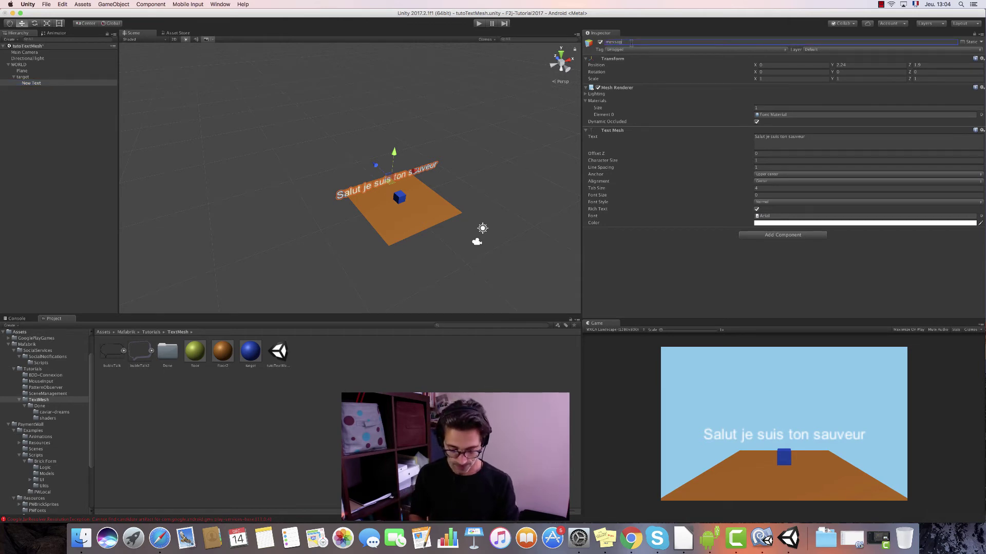
{"action": "type", "text": "e3D"}
{"action": "key", "text": "Return"}
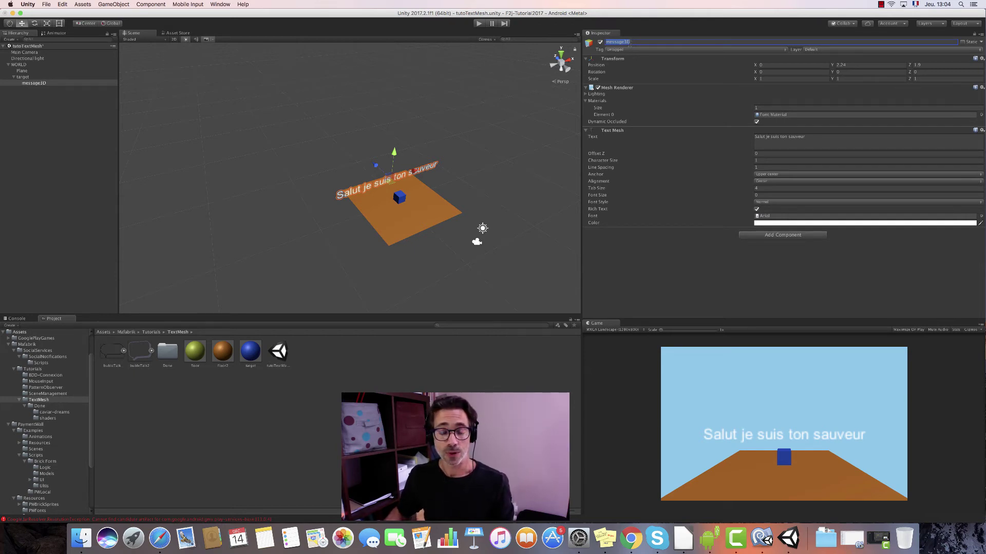
{"action": "left_click", "coordinate": [761, 196]}
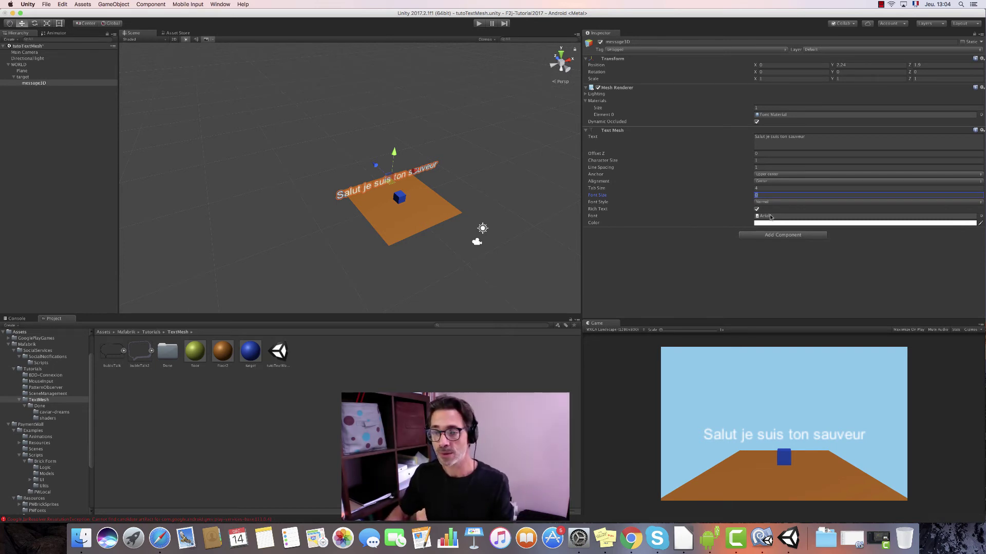
Switch message3D's Text Mesh font from Arial to The Blacklist
{"action": "left_click", "coordinate": [771, 218]}
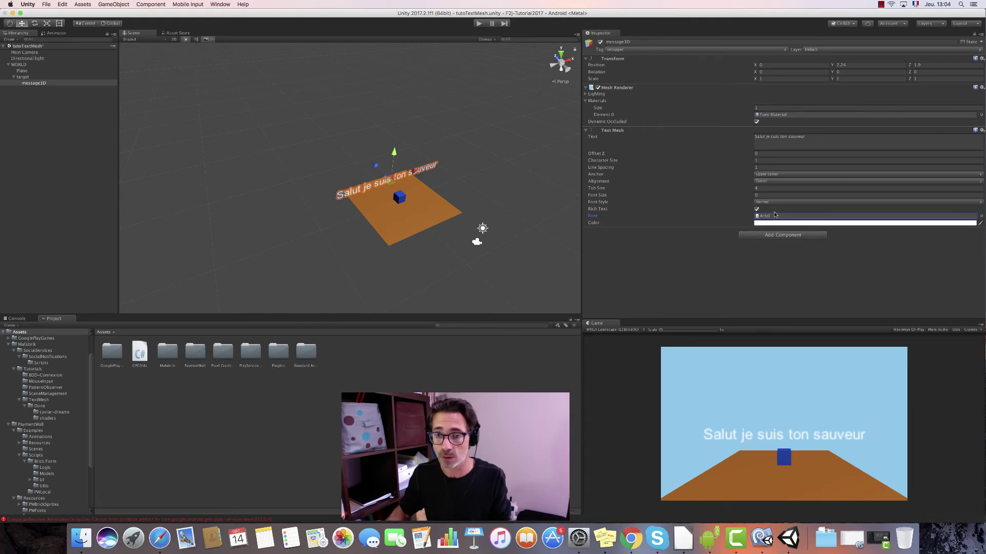
{"action": "left_click", "coordinate": [775, 215]}
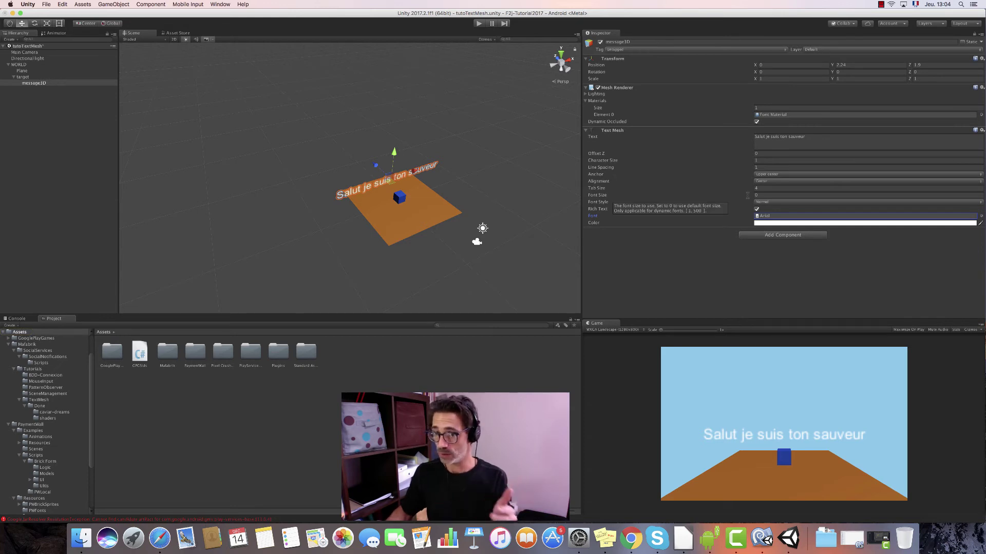
{"action": "left_click", "coordinate": [980, 217]}
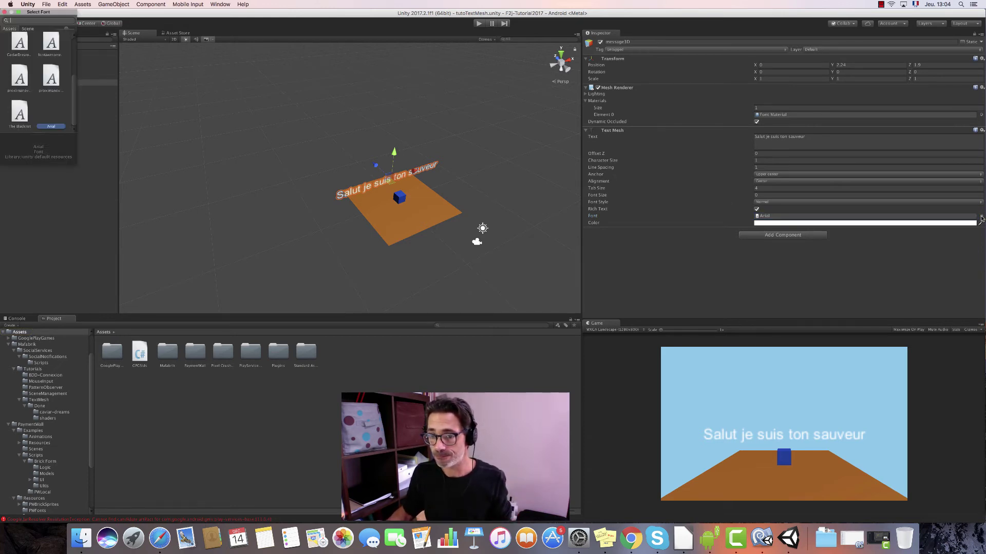
{"action": "double_click", "coordinate": [21, 116]}
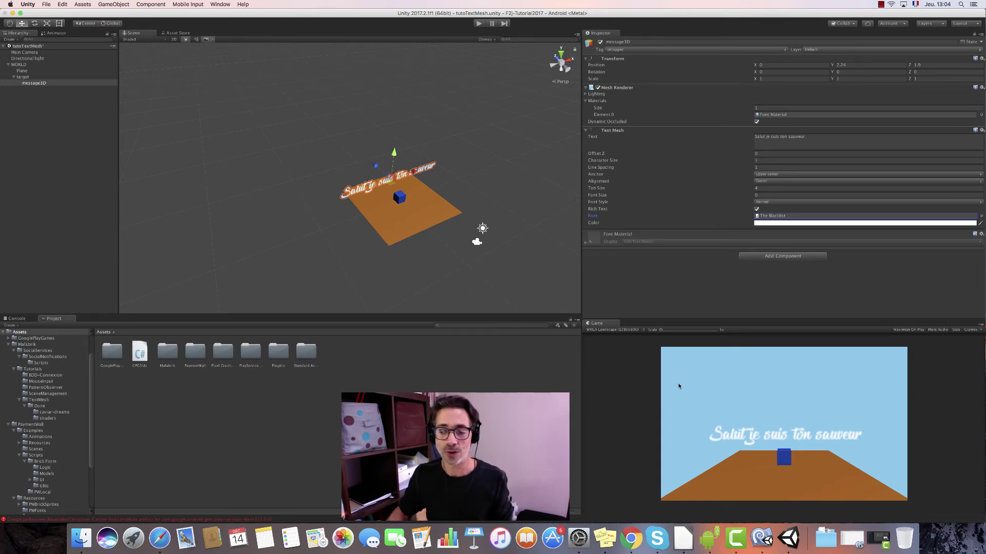
Search Google for 'dafont' in a new Safari tab and open dafont.com
{"action": "left_click", "coordinate": [159, 538]}
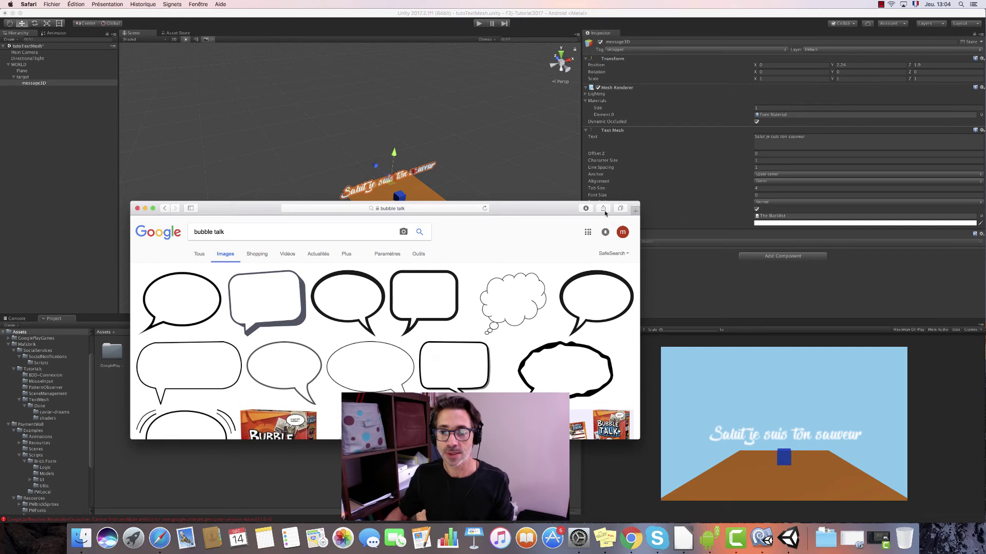
{"action": "left_click", "coordinate": [634, 209]}
{"action": "left_click", "coordinate": [467, 267]}
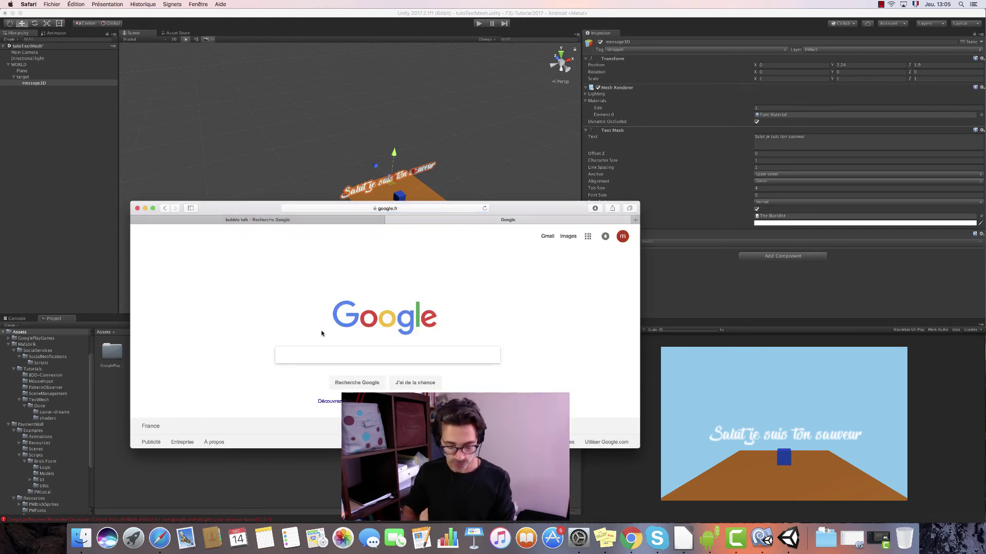
{"action": "type", "text": "dafont"}
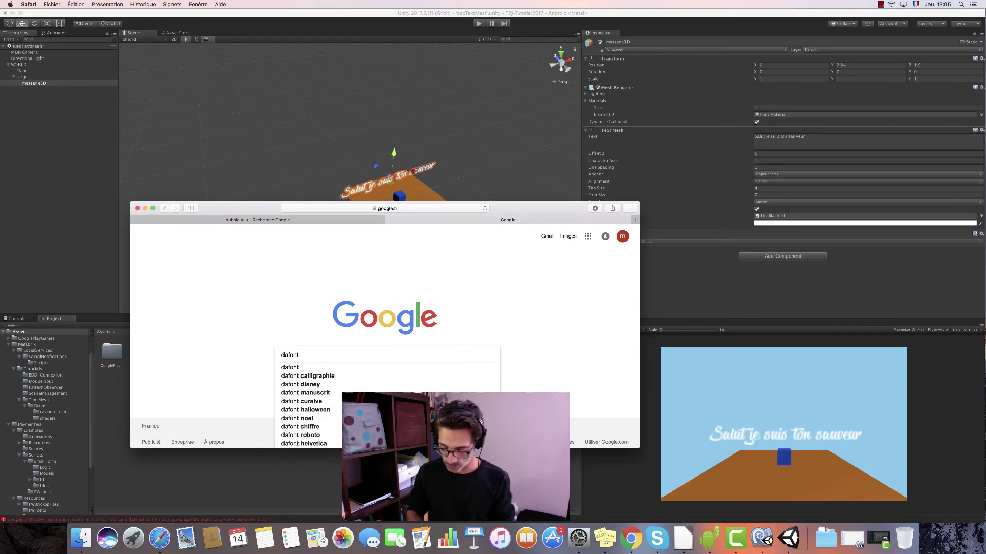
{"action": "key", "text": "Return"}
{"action": "left_click", "coordinate": [238, 297]}
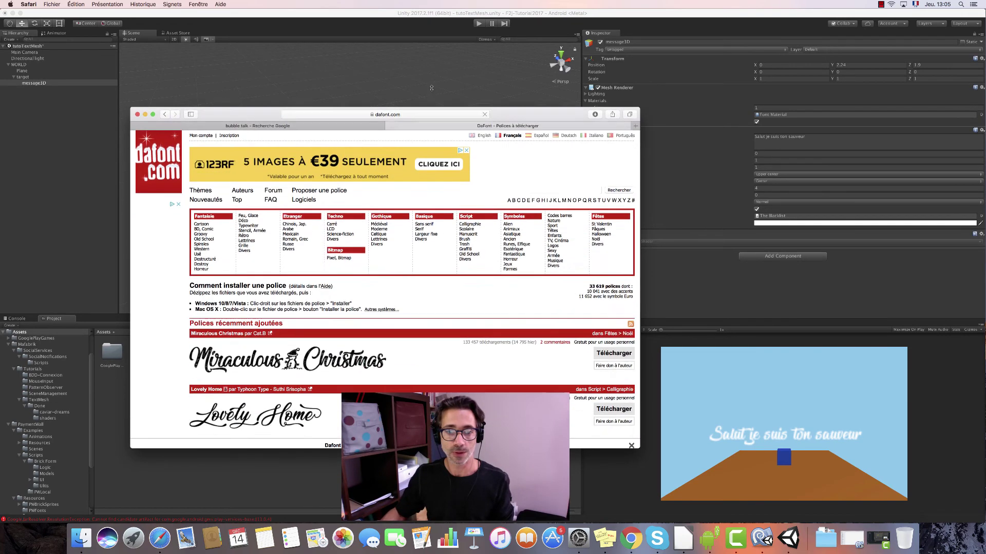
Scroll through the newest fonts on dafont.com, then minimize Safari
{"action": "left_click_drag", "start_coordinate": [455, 200], "coordinate": [427, 48]}
{"action": "scroll", "coordinate": [358, 261], "scroll_direction": "down", "scroll_amount": 3}
{"action": "scroll", "coordinate": [358, 261], "scroll_direction": "down", "scroll_amount": 3}
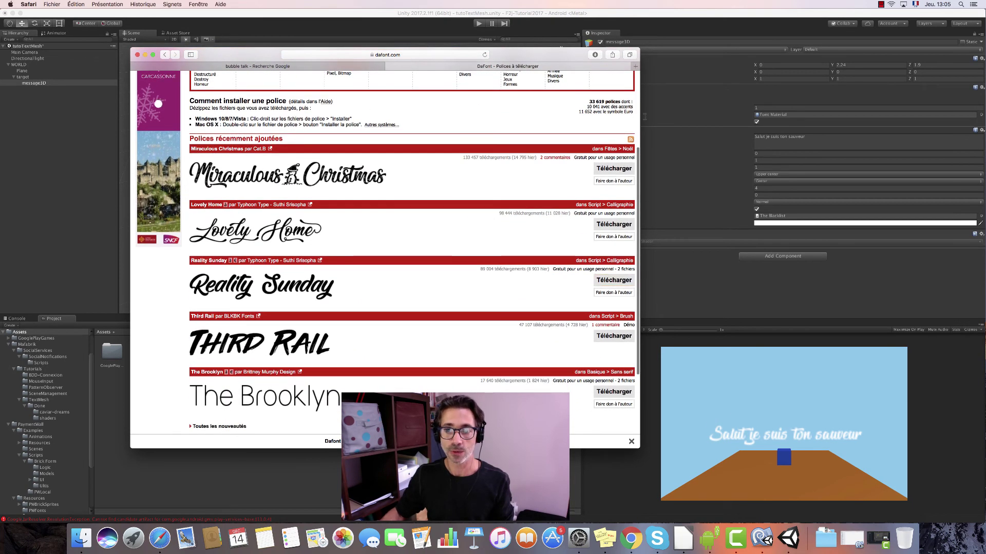
{"action": "left_click", "coordinate": [145, 55]}
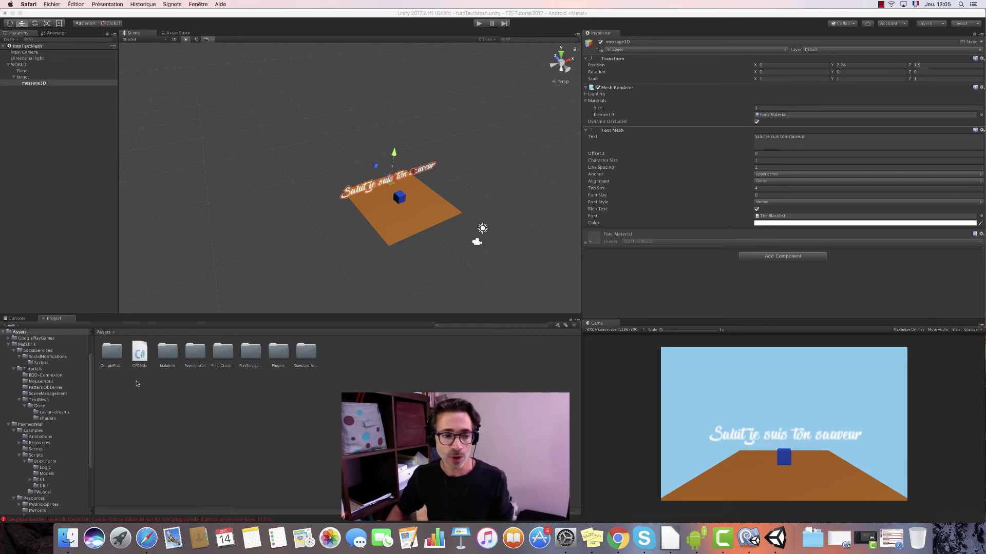
Locate The Blacklist font asset in the Project panel, then reselect message3D
{"action": "left_click", "coordinate": [862, 229]}
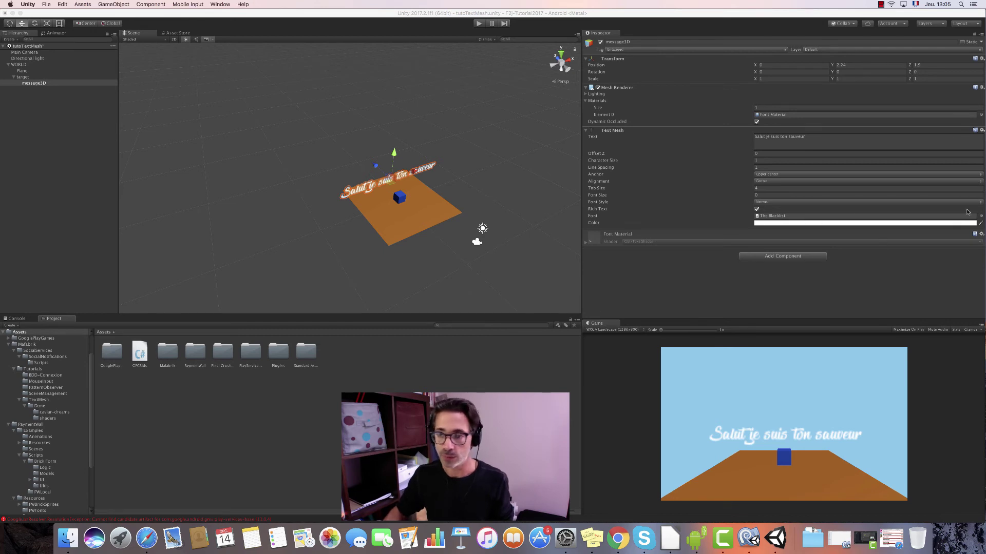
{"action": "left_click", "coordinate": [786, 216]}
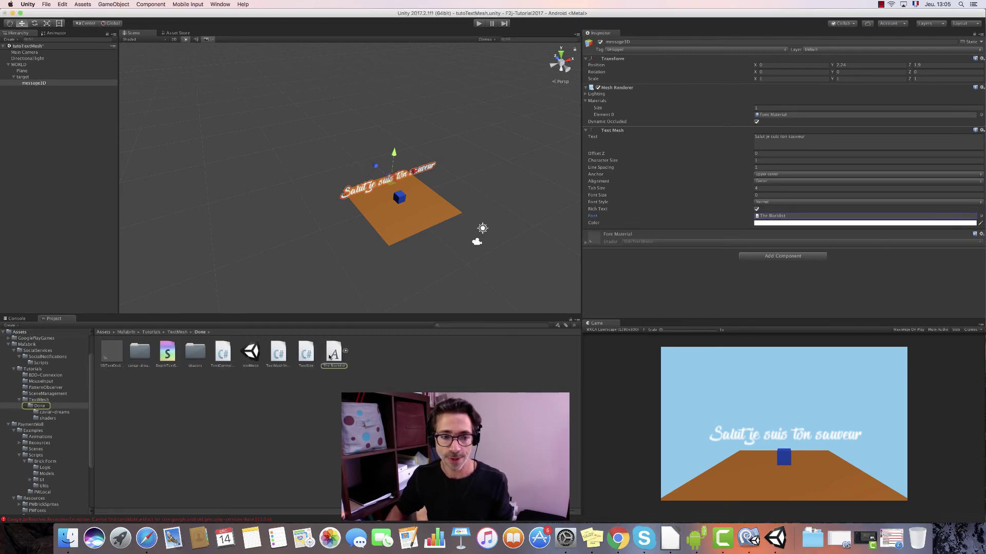
{"action": "left_click", "coordinate": [332, 355]}
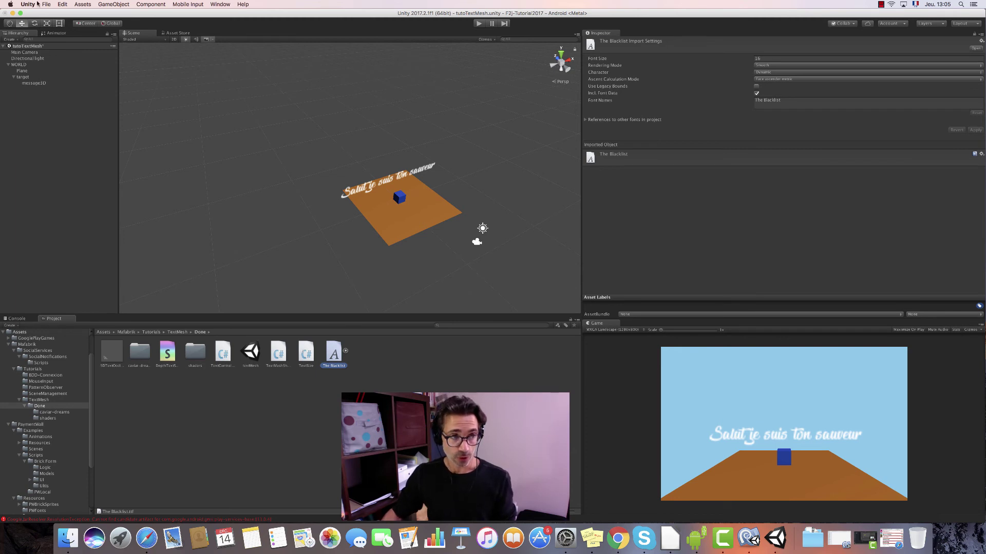
{"action": "left_click", "coordinate": [42, 83]}
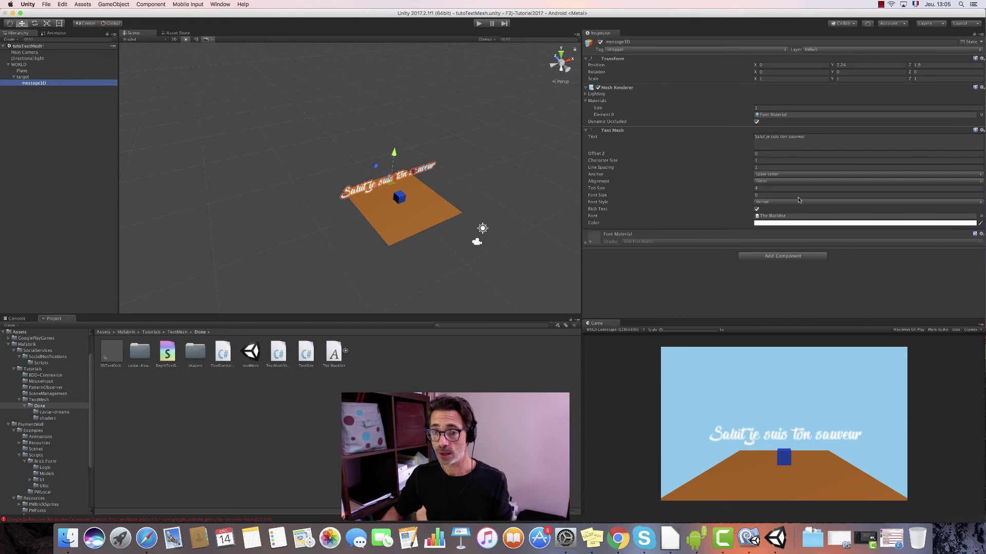
Set message3D's font size to 200 and zoom out the Scene view
{"action": "left_click", "coordinate": [764, 196]}
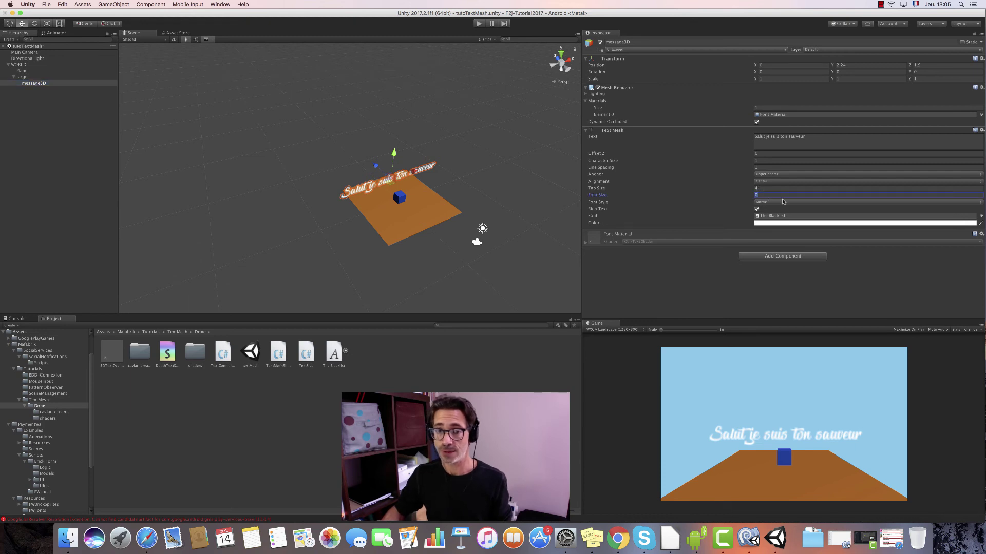
{"action": "type", "text": "200"}
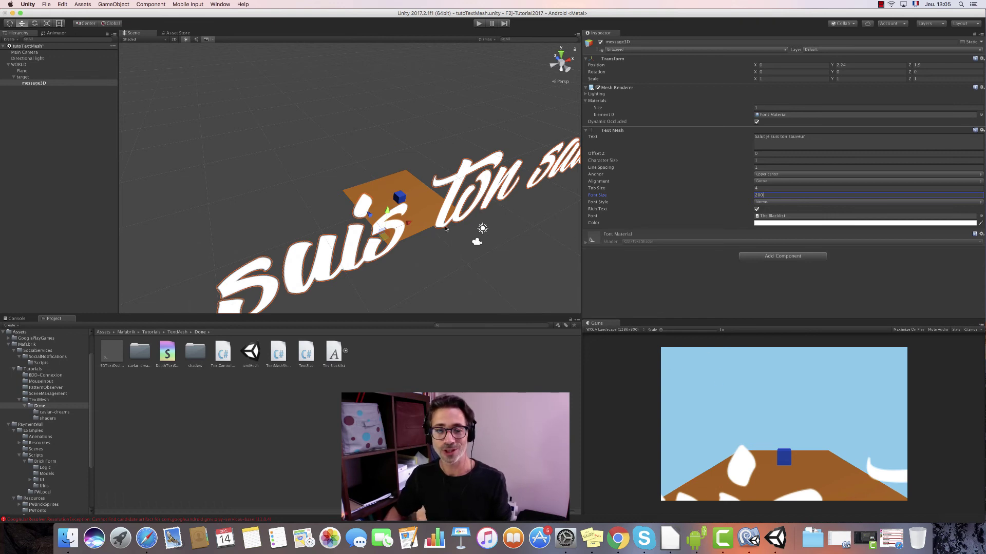
{"action": "scroll", "coordinate": [437, 232], "scroll_direction": "down", "scroll_amount": 2}
{"action": "scroll", "coordinate": [437, 229], "scroll_direction": "down", "scroll_amount": 2}
{"action": "scroll", "coordinate": [438, 229], "scroll_direction": "down", "scroll_amount": 2}
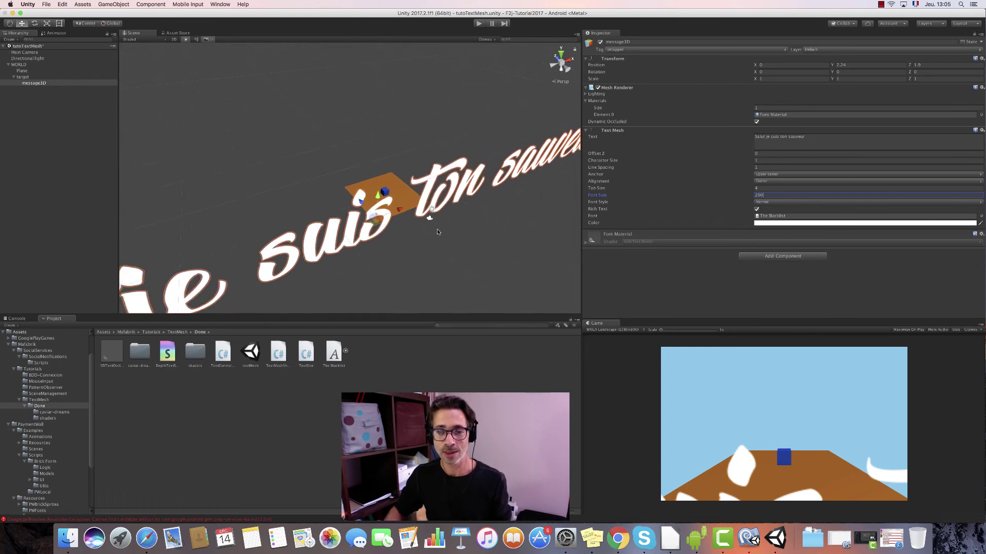
{"action": "scroll", "coordinate": [436, 229], "scroll_direction": "down", "scroll_amount": 2}
{"action": "scroll", "coordinate": [439, 234], "scroll_direction": "down", "scroll_amount": 3}
{"action": "scroll", "coordinate": [438, 234], "scroll_direction": "down", "scroll_amount": 1}
{"action": "scroll", "coordinate": [439, 234], "scroll_direction": "down", "scroll_amount": 1}
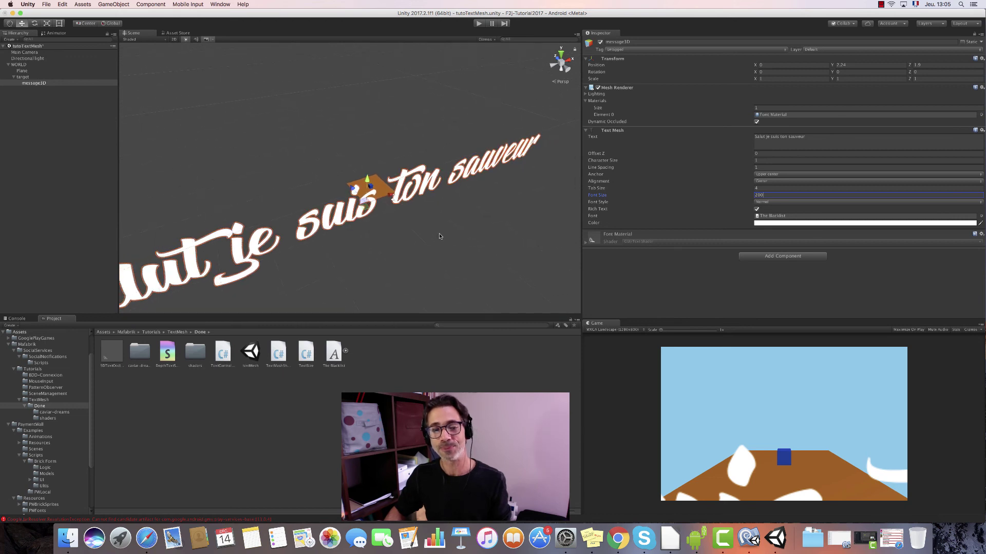
{"action": "scroll", "coordinate": [438, 236], "scroll_direction": "down", "scroll_amount": 1}
{"action": "scroll", "coordinate": [438, 237], "scroll_direction": "down", "scroll_amount": 2}
{"action": "scroll", "coordinate": [439, 237], "scroll_direction": "down", "scroll_amount": 2}
{"action": "scroll", "coordinate": [439, 237], "scroll_direction": "down", "scroll_amount": 1}
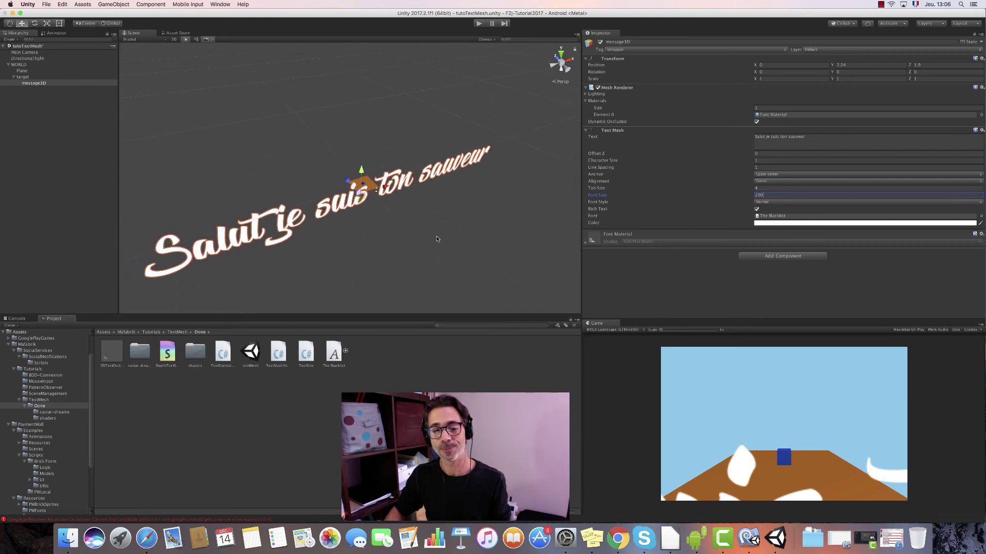
Move the Main Camera along Z toward the scene, then reselect message3D
{"action": "left_click", "coordinate": [36, 53]}
{"action": "mouse_move", "coordinate": [396, 215]}
{"action": "left_mouse_down"}
{"action": "mouse_move", "coordinate": [388, 208]}
{"action": "mouse_move", "coordinate": [430, 258]}
{"action": "mouse_move", "coordinate": [394, 239]}
{"action": "left_mouse_up"}
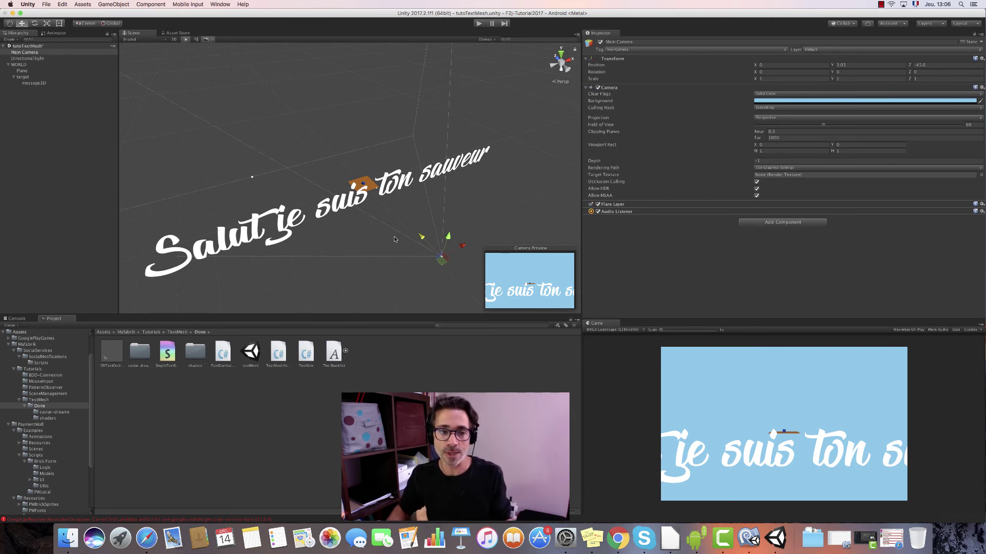
{"action": "left_click_drag", "start_coordinate": [395, 239], "coordinate": [348, 187]}
{"action": "left_click", "coordinate": [33, 84]}
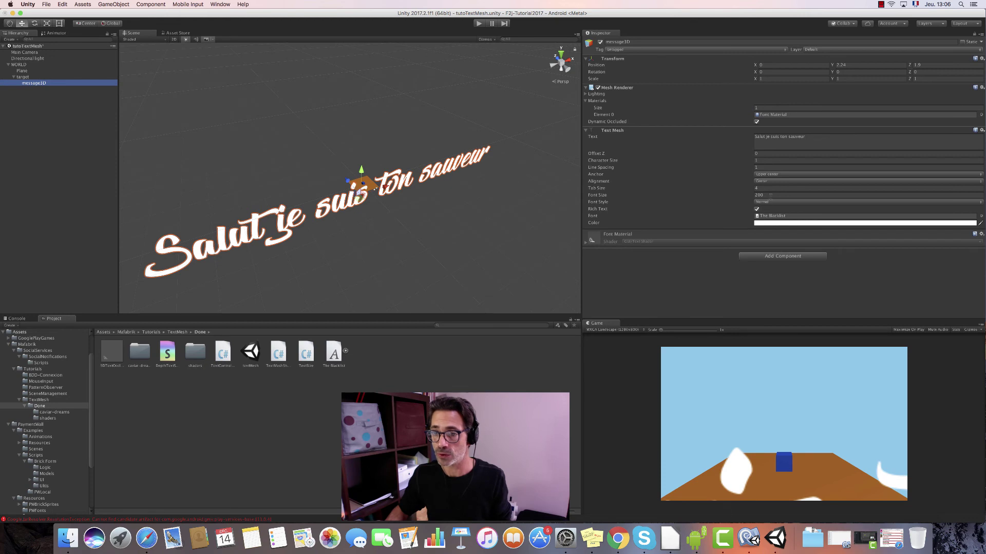
Set message3D's scale to 0.2 on X, Y and Z
{"action": "left_click", "coordinate": [766, 79]}
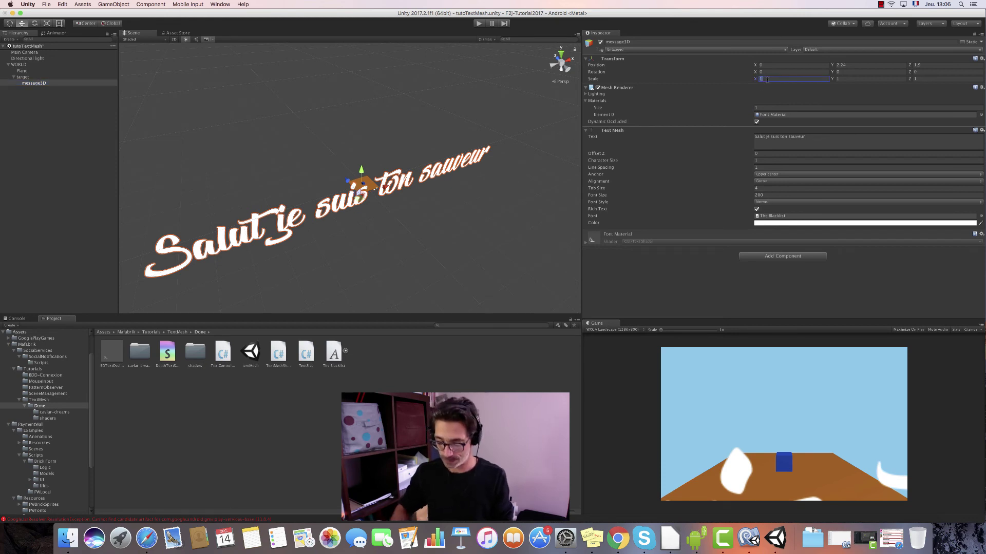
{"action": "type", "text": "0.2"}
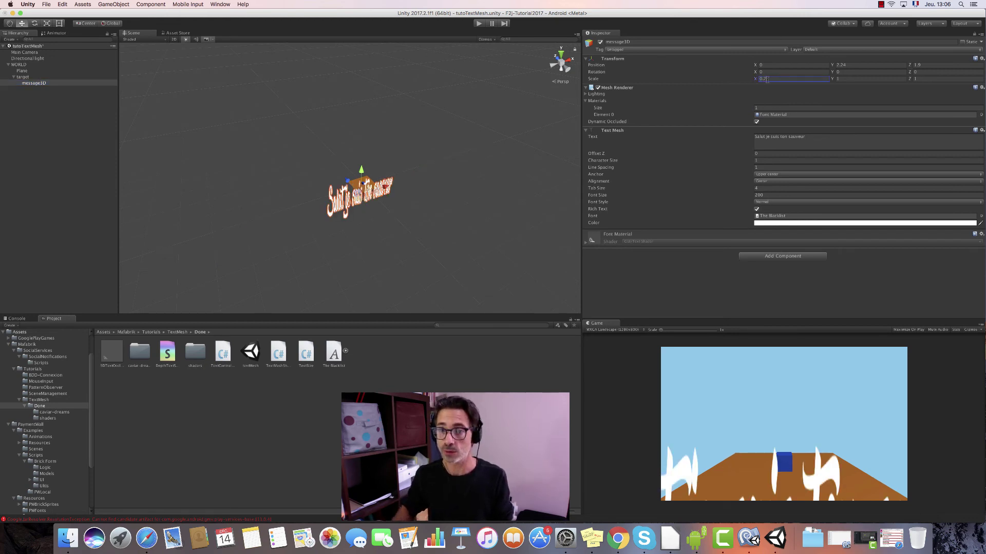
{"action": "left_click", "coordinate": [841, 78]}
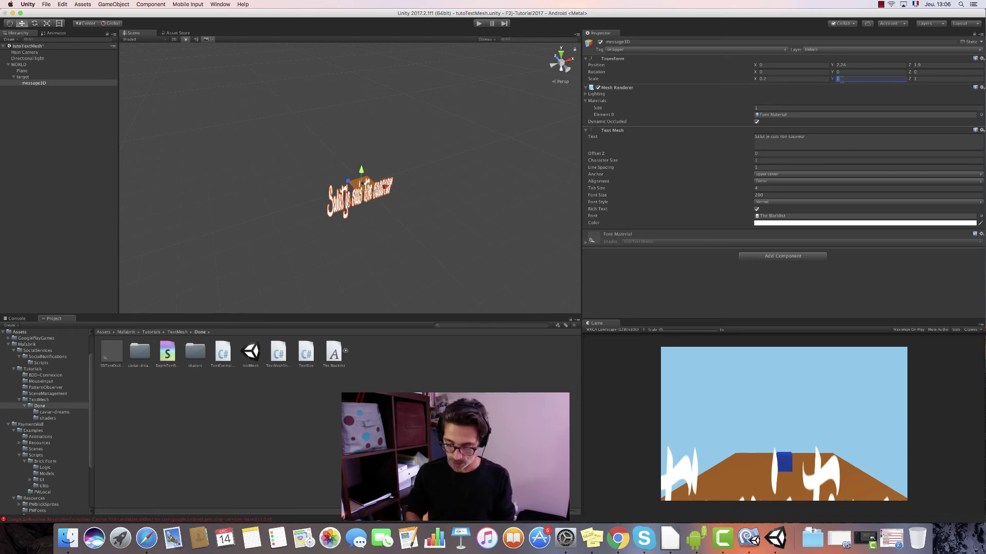
{"action": "type", "text": "0.2"}
{"action": "key", "text": "Tab"}
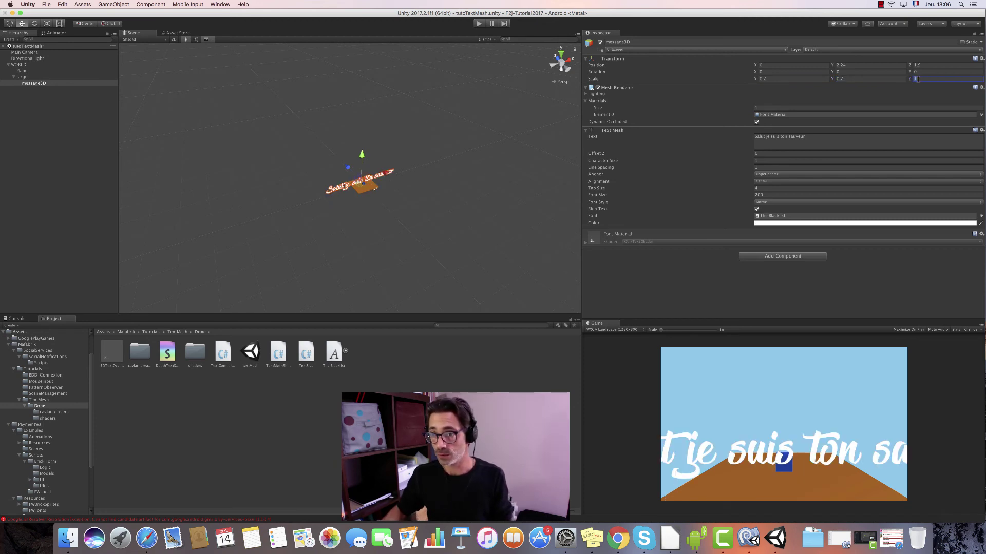
{"action": "type", "text": "0.2"}
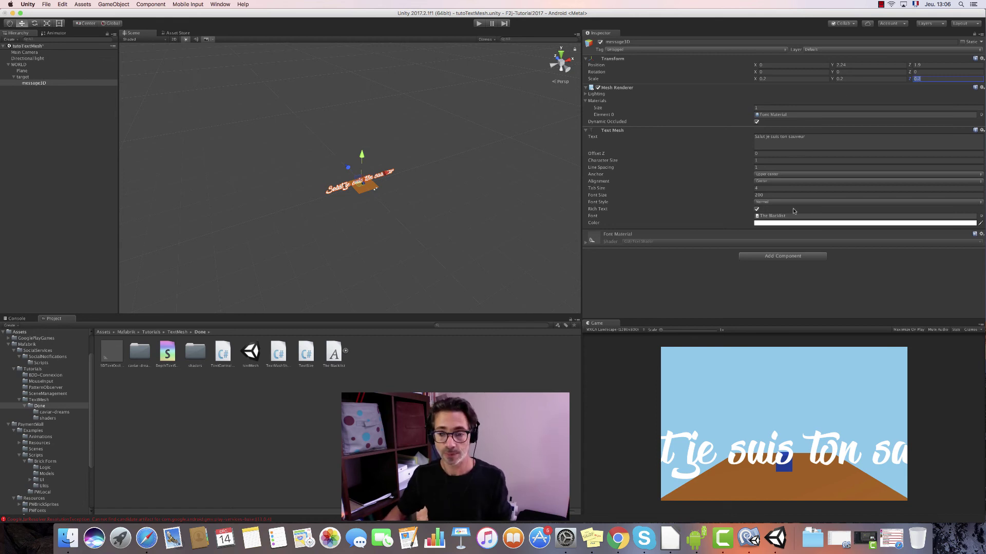
{"action": "scroll", "coordinate": [359, 188], "scroll_direction": "up", "scroll_amount": 10}
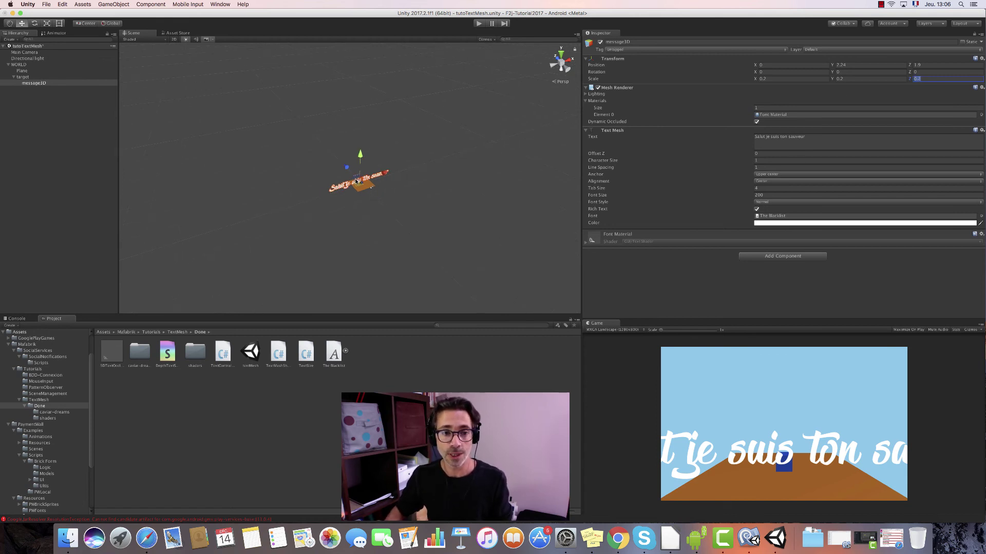
{"action": "scroll", "coordinate": [371, 196], "scroll_direction": "up", "scroll_amount": 3}
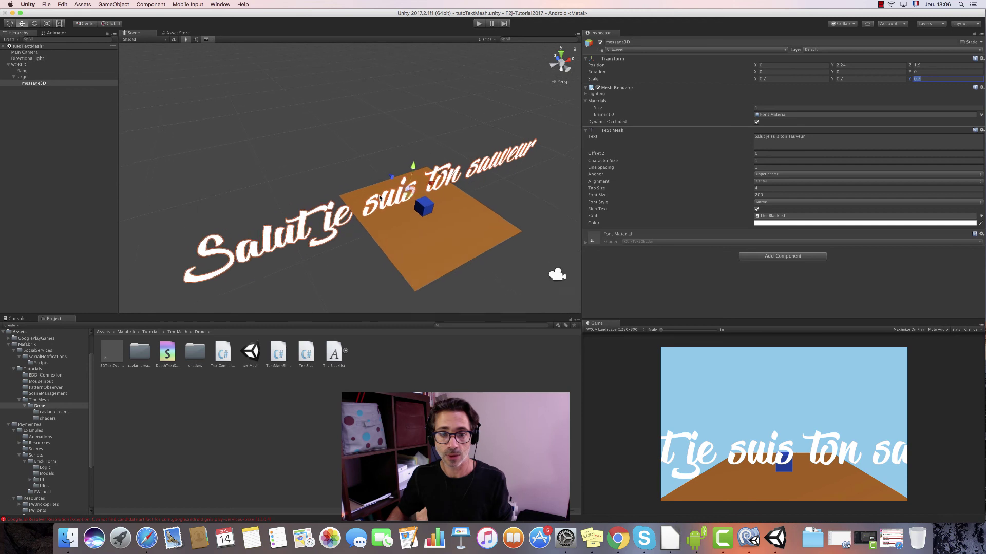
{"action": "scroll", "coordinate": [377, 197], "scroll_direction": "up", "scroll_amount": 3}
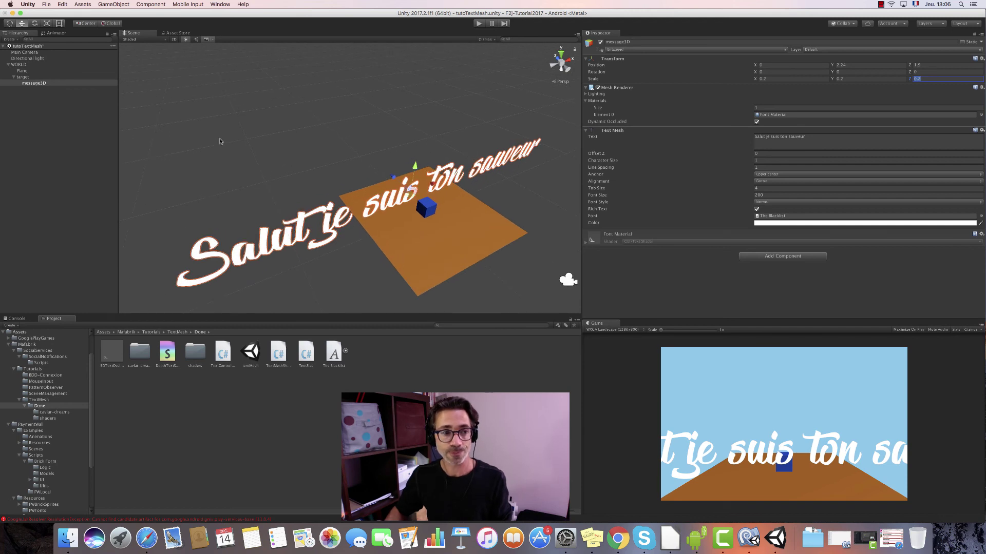
{"action": "left_click", "coordinate": [42, 58]}
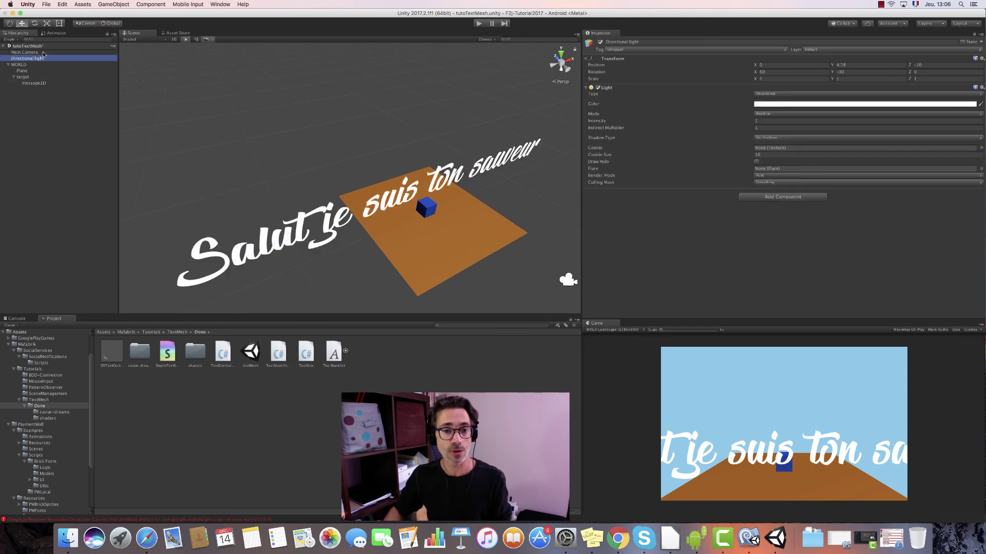
Orbit the Scene view and raise the target cube slightly
{"action": "left_click", "coordinate": [43, 52]}
{"action": "mouse_move", "coordinate": [379, 194]}
{"action": "left_mouse_down", "text": "alt"}
{"action": "mouse_move", "coordinate": [458, 217]}
{"action": "mouse_move", "coordinate": [524, 264]}
{"action": "left_mouse_up", "text": "alt"}
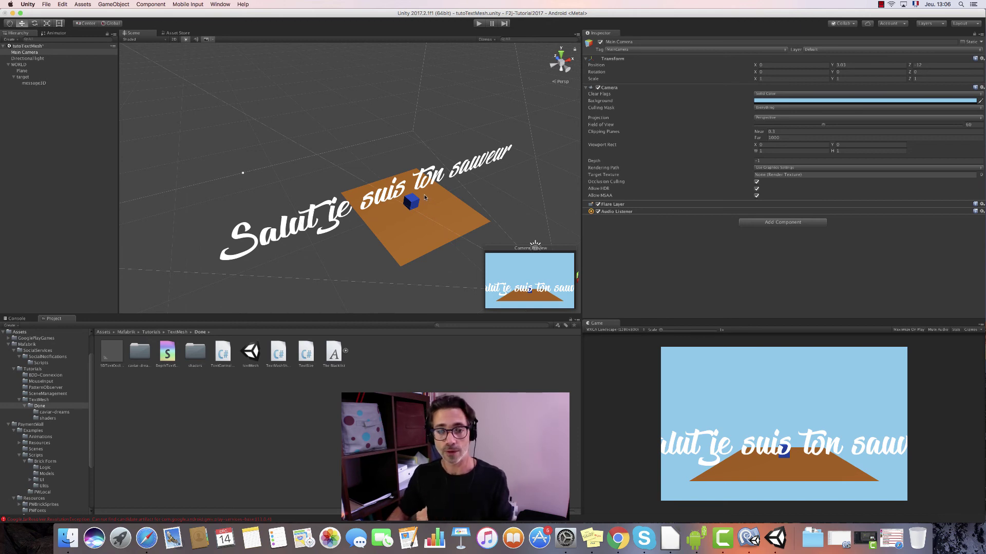
{"action": "left_click", "coordinate": [28, 79]}
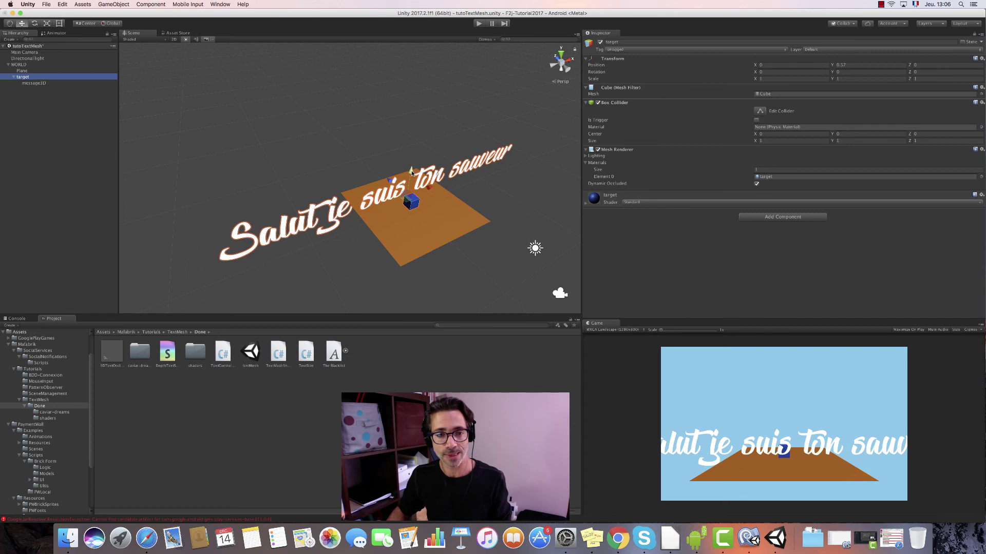
{"action": "left_click_drag", "start_coordinate": [411, 173], "coordinate": [414, 169]}
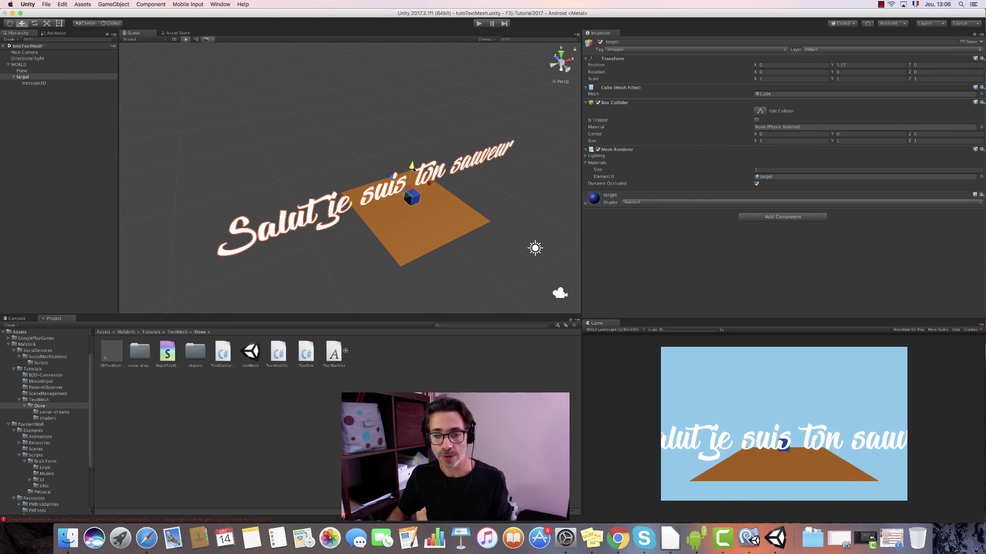
Raise message3D higher and push it further back behind the cube
{"action": "left_click", "coordinate": [33, 83]}
{"action": "left_click_drag", "start_coordinate": [404, 167], "coordinate": [405, 154]}
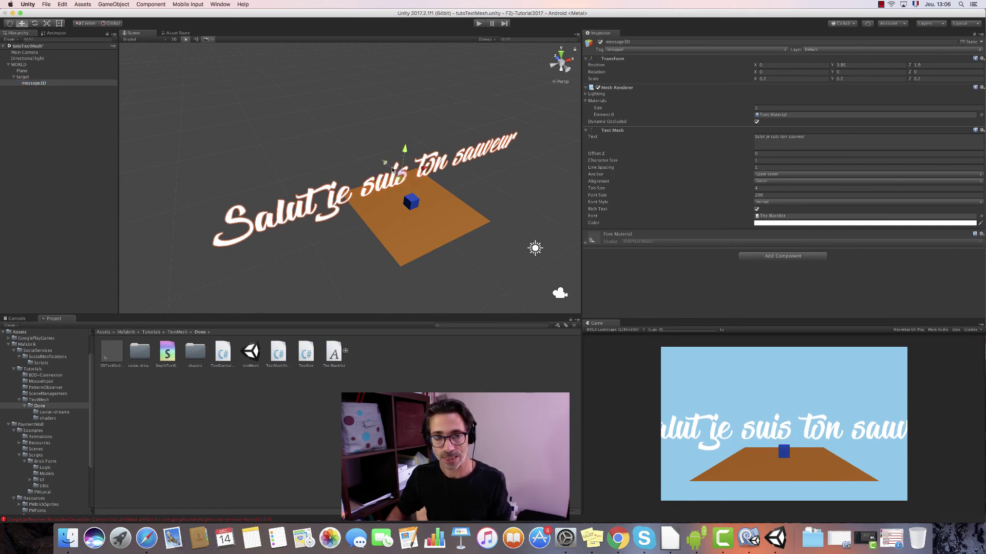
{"action": "mouse_move", "coordinate": [386, 166]}
{"action": "left_mouse_down"}
{"action": "mouse_move", "coordinate": [322, 116]}
{"action": "mouse_move", "coordinate": [351, 117]}
{"action": "left_mouse_up"}
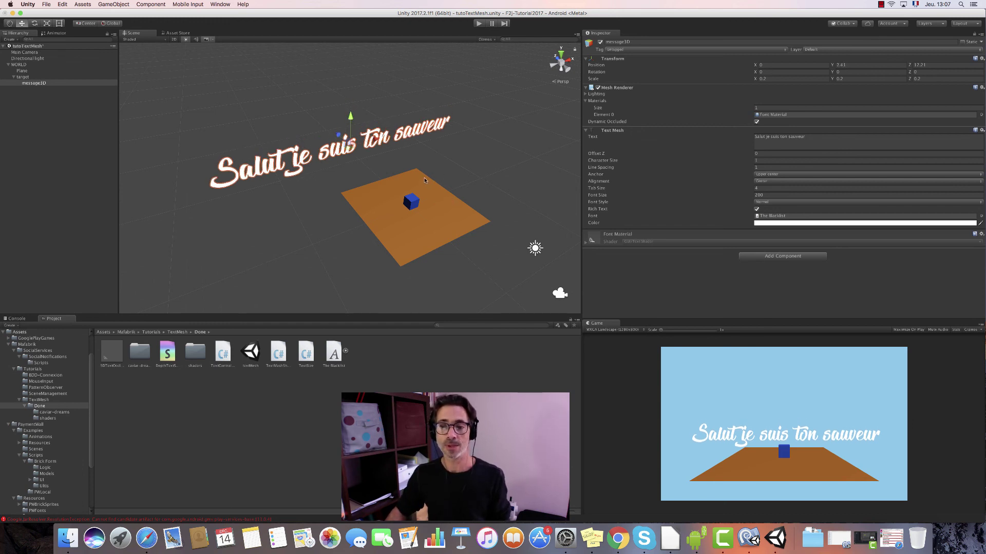
Scale message3D to 0.1 on X, Y and Z and move it closer along Z, above the plane
{"action": "left_click", "coordinate": [770, 78]}
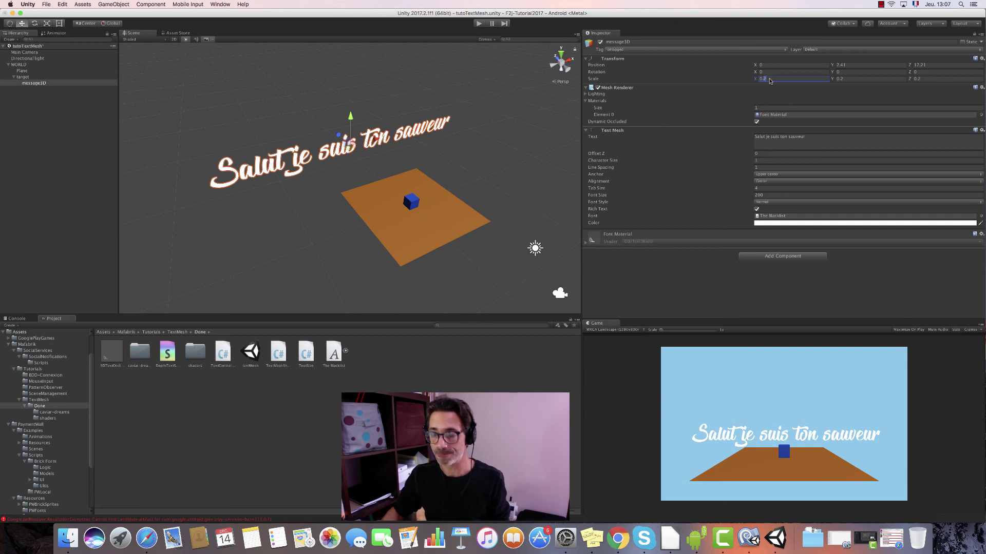
{"action": "type", "text": "0.1"}
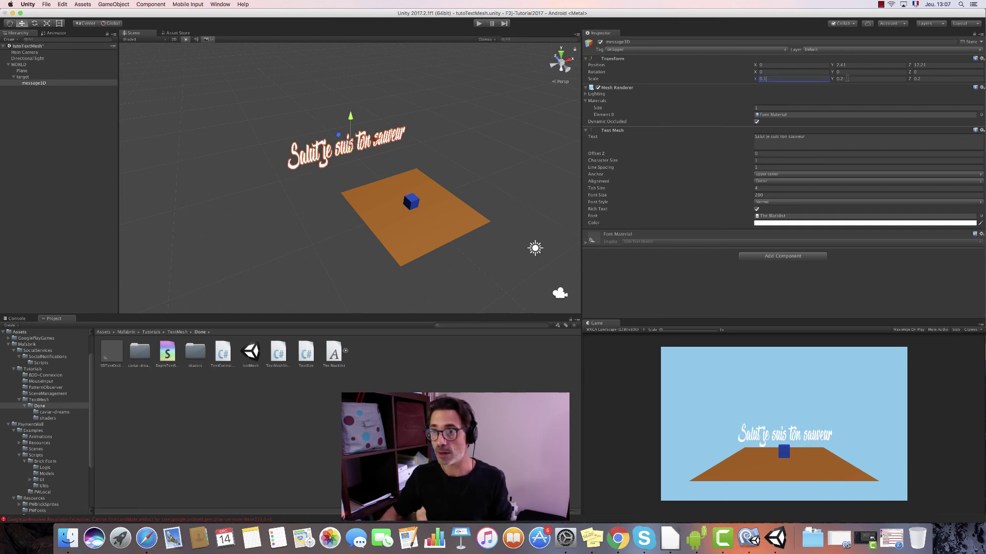
{"action": "left_click", "coordinate": [839, 79]}
{"action": "type", "text": "0.1"}
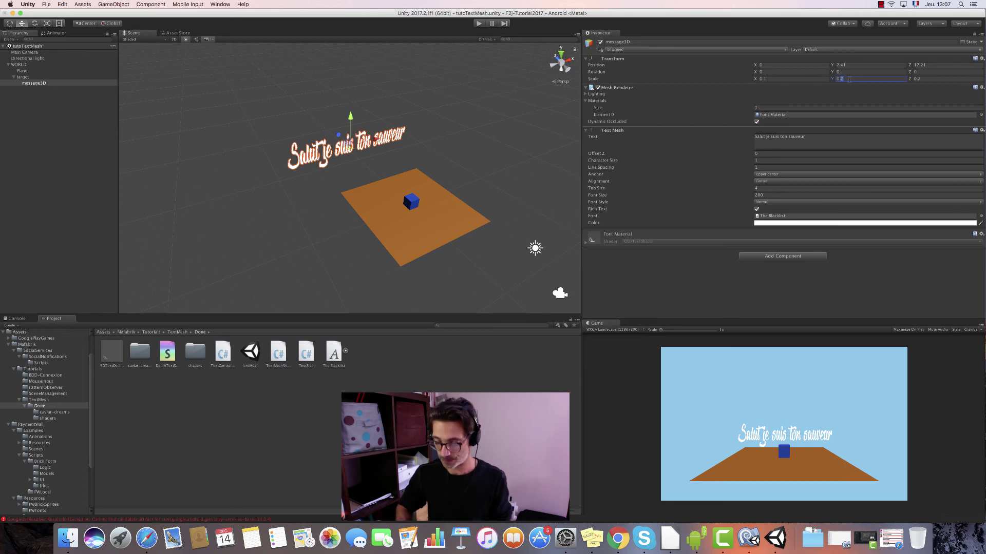
{"action": "left_click", "coordinate": [921, 79]}
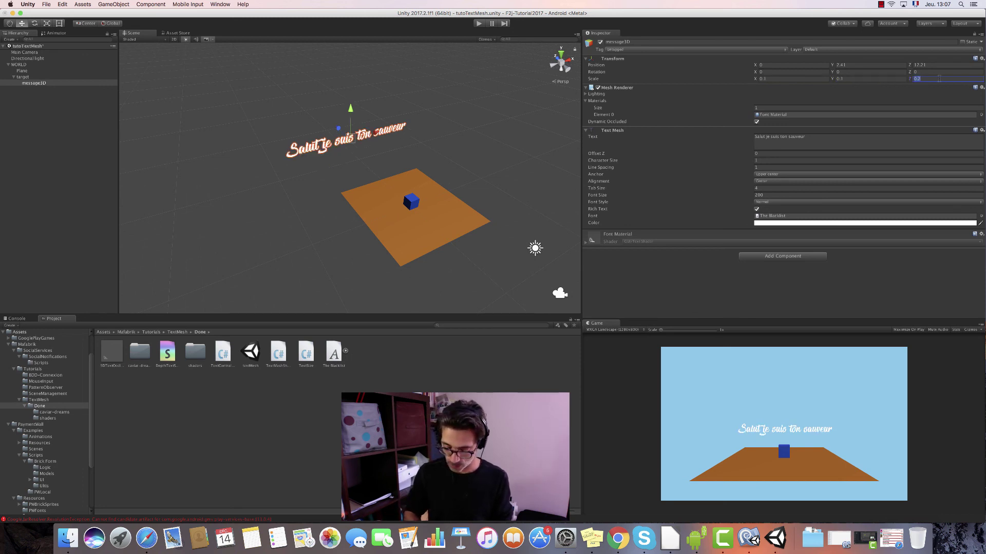
{"action": "type", "text": "0.1"}
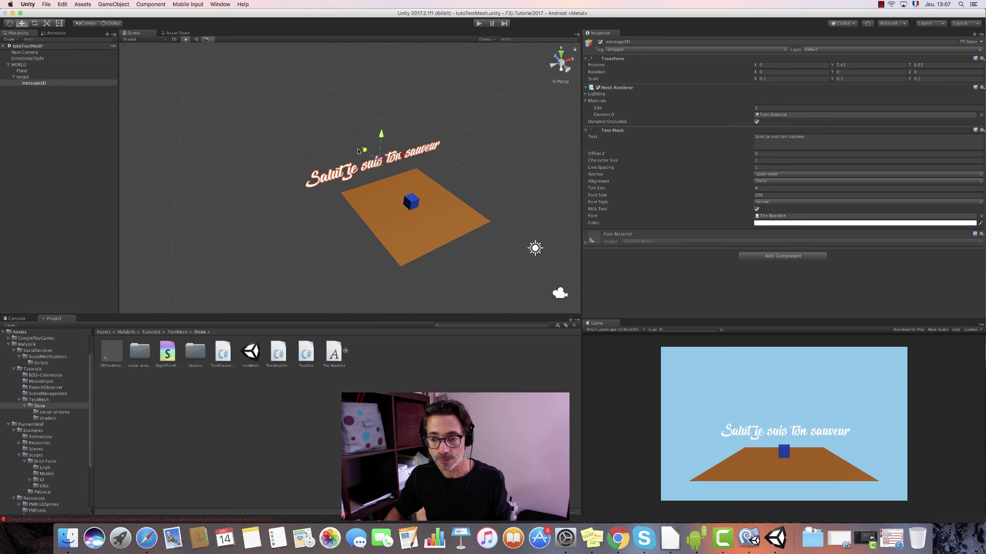
{"action": "left_click_drag", "start_coordinate": [345, 136], "coordinate": [364, 162]}
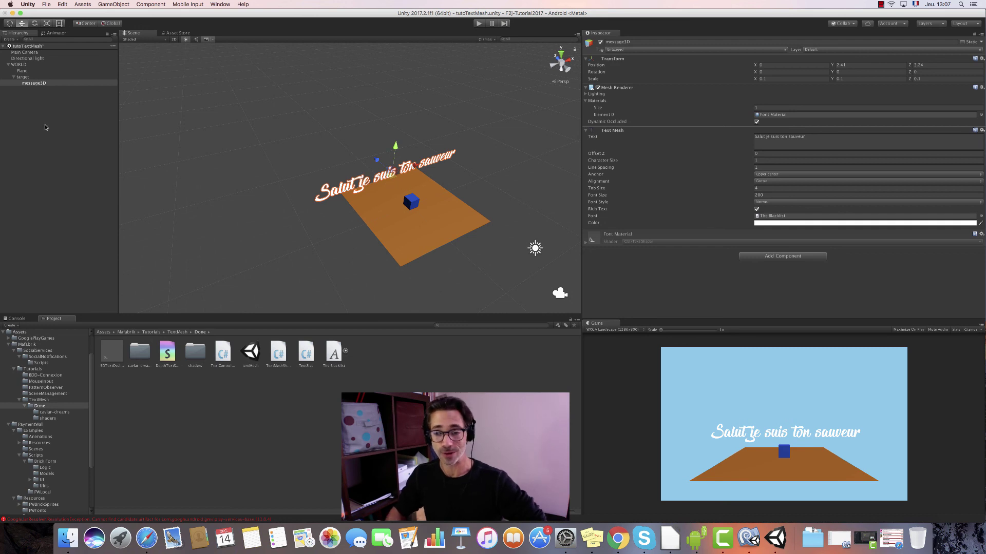
Change the Text Mesh color of message3D to deep blue, then run and stop play mode
{"action": "left_click", "coordinate": [779, 224]}
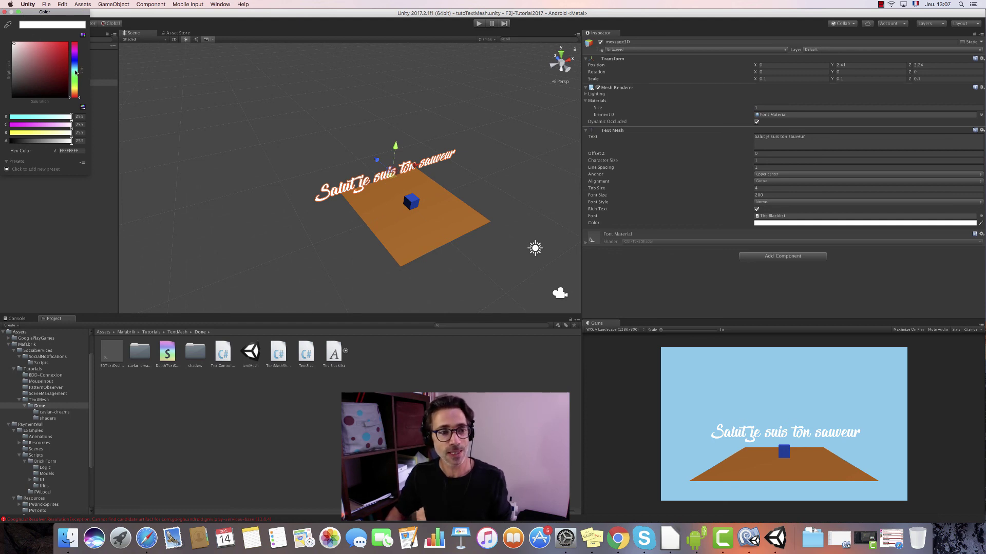
{"action": "left_click_drag", "start_coordinate": [75, 72], "coordinate": [76, 62]}
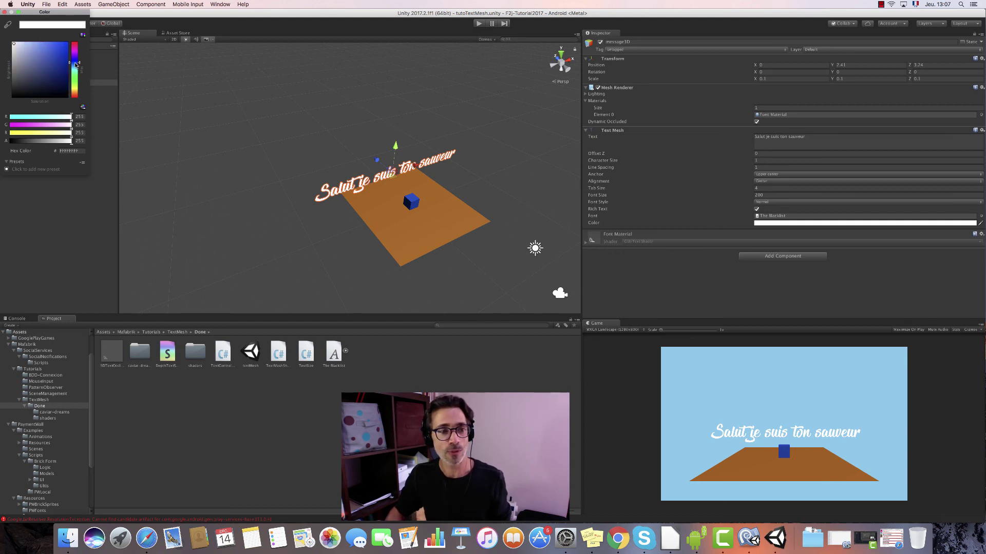
{"action": "left_click", "coordinate": [60, 59]}
{"action": "left_click", "coordinate": [62, 58]}
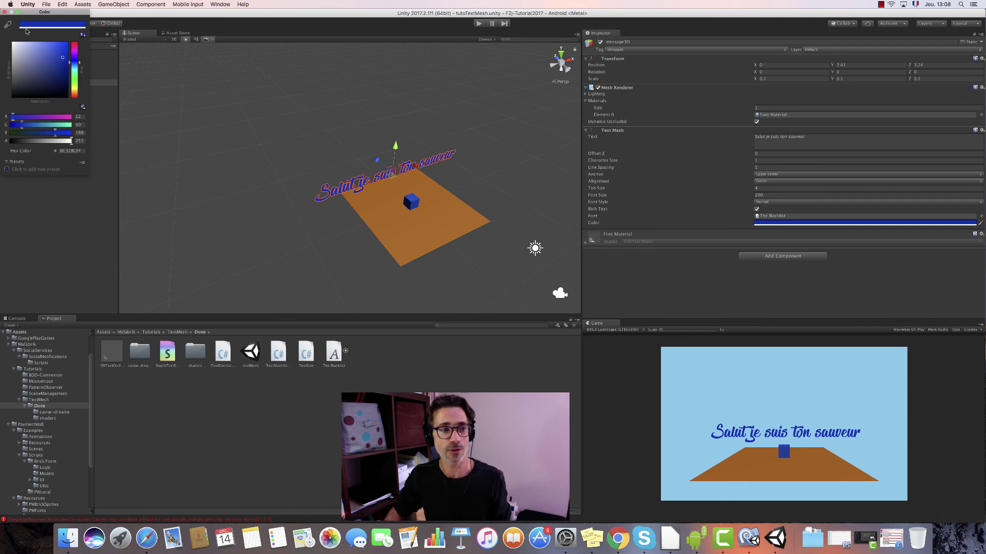
{"action": "left_click", "coordinate": [5, 12]}
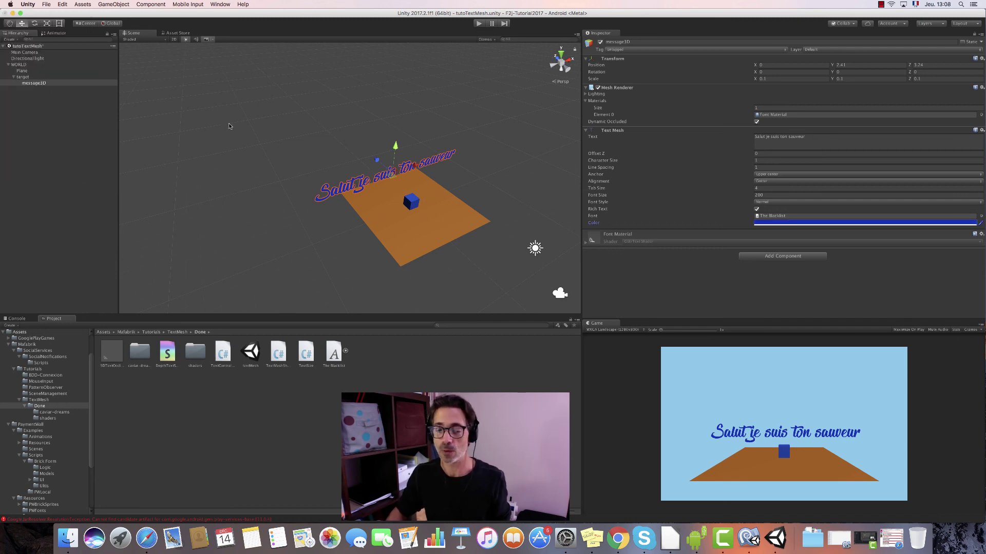
{"action": "left_click", "coordinate": [478, 23]}
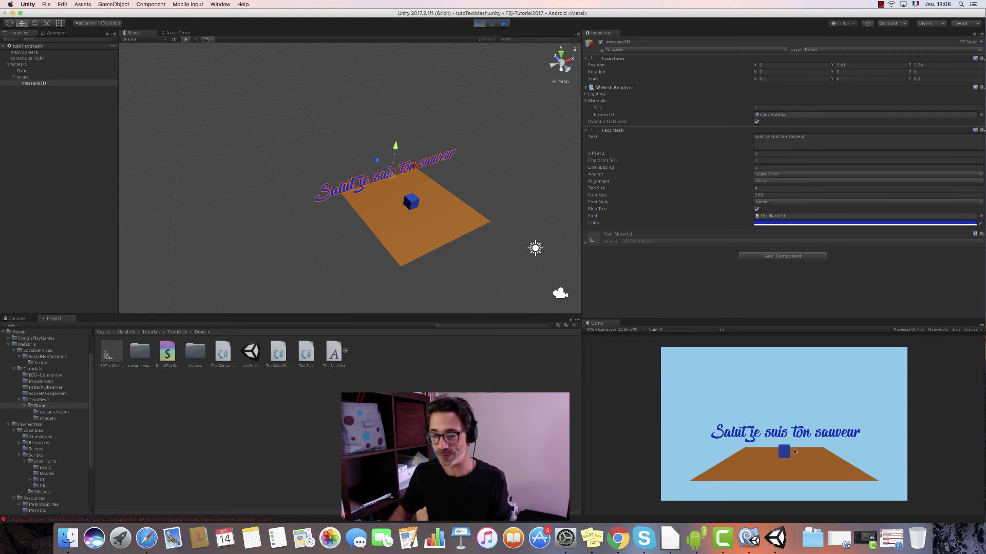
{"action": "left_click", "coordinate": [480, 23]}
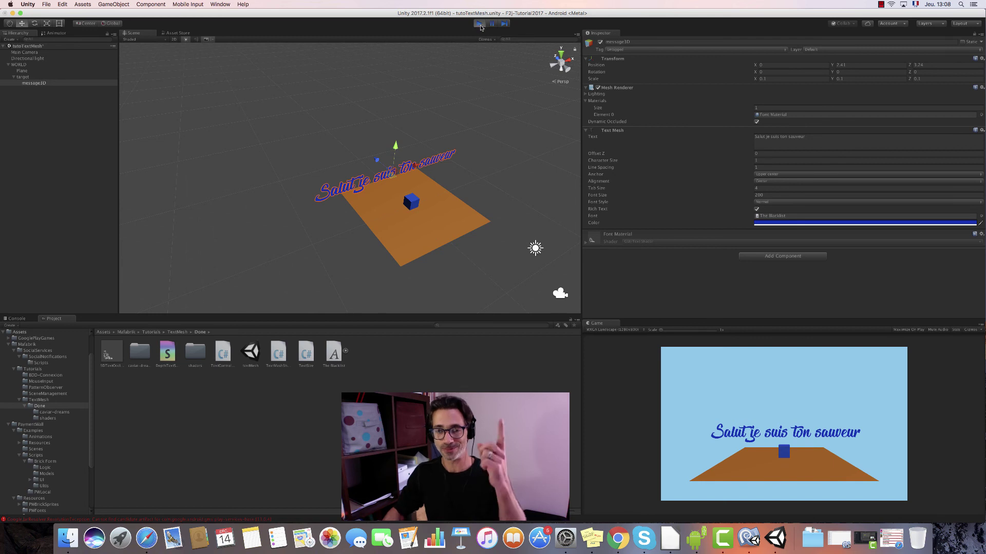